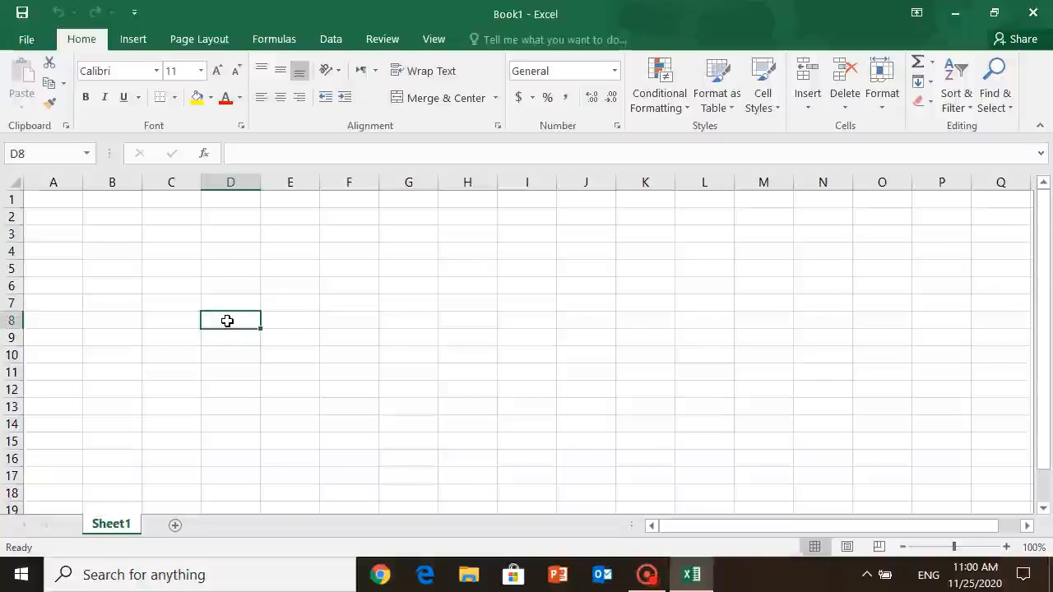
Step: Enter the text "My School" in cell D8
click(236, 264)
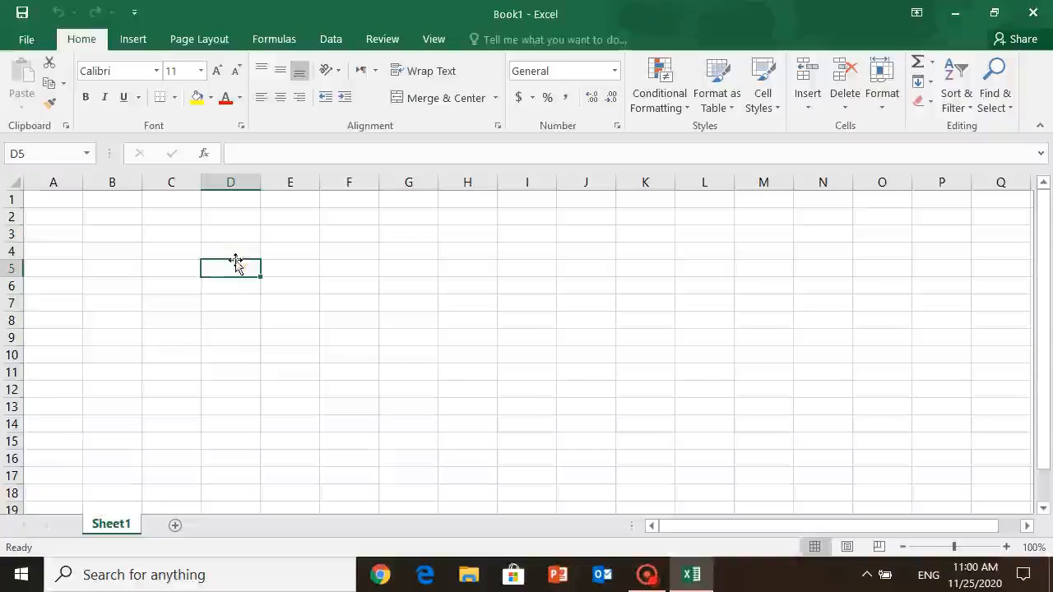
click(227, 318)
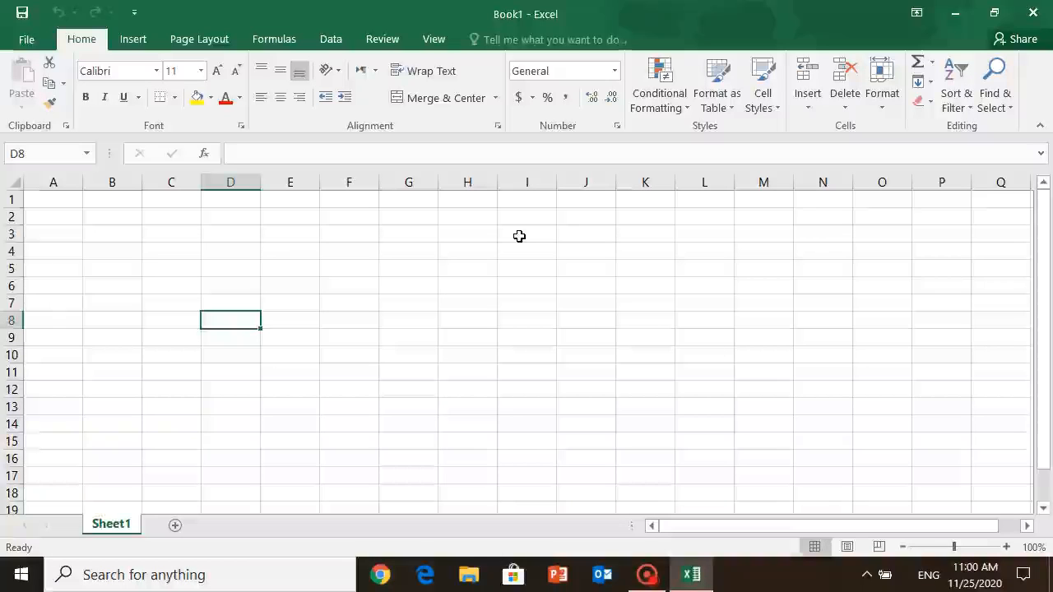
text(My )
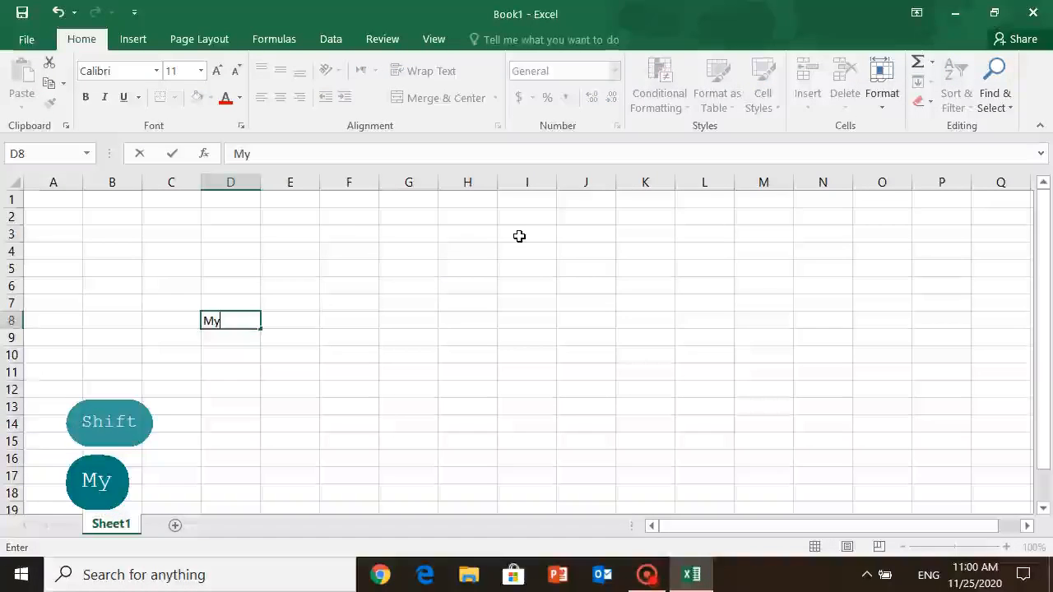
text(School)
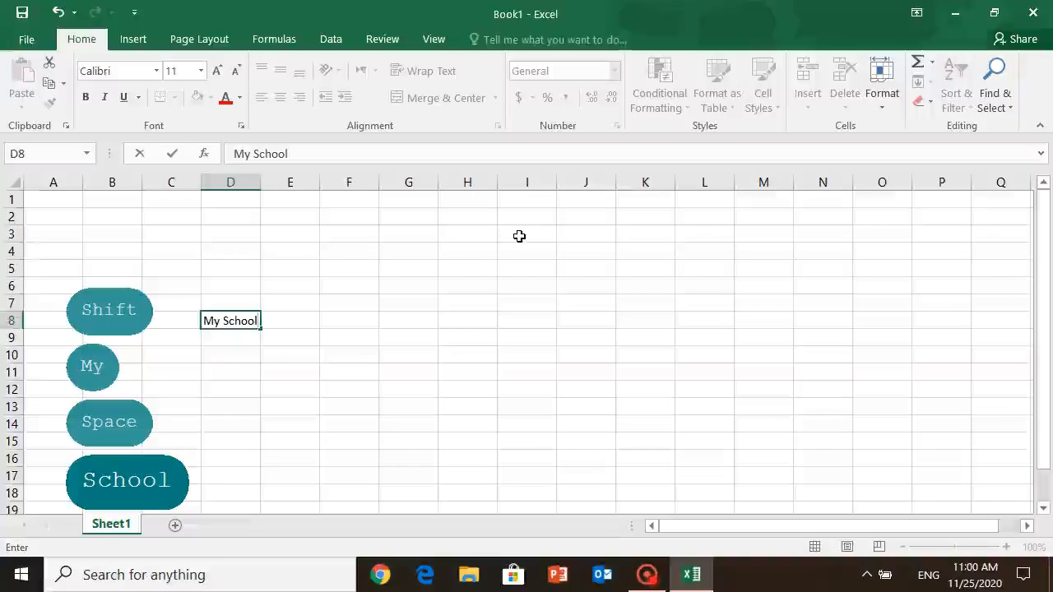
key(Return)
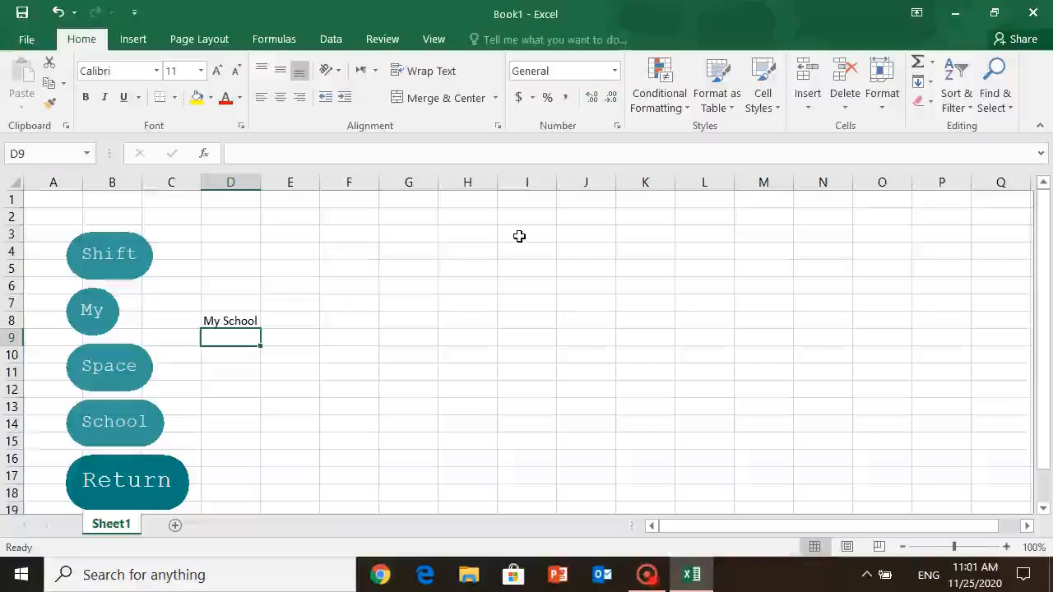
Step: Widen column D to more than four times its width and center the "My School" text horizontally in D8
key(Up)
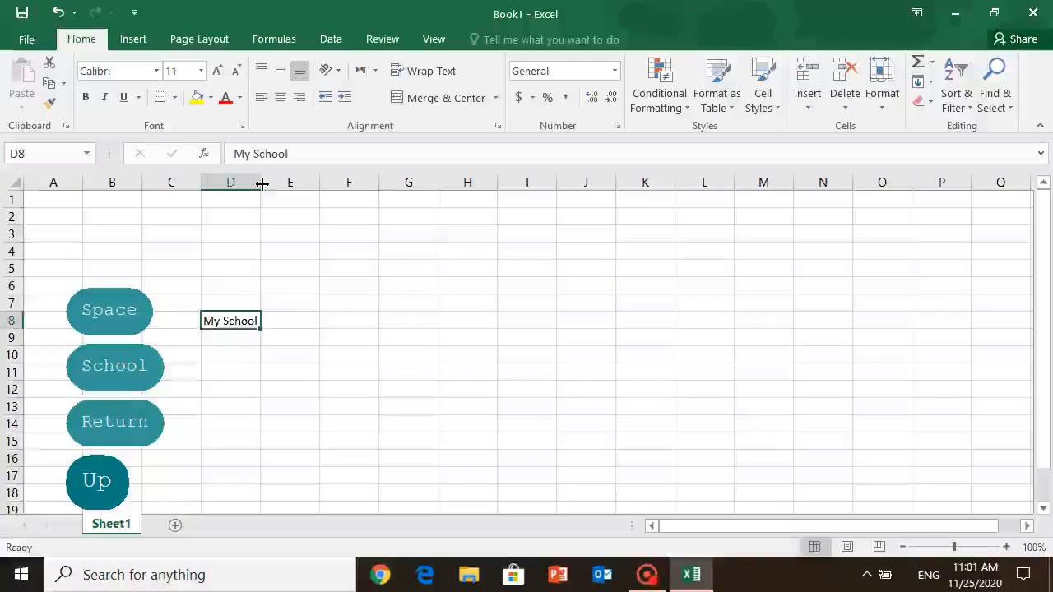
drag(261, 183, 466, 195)
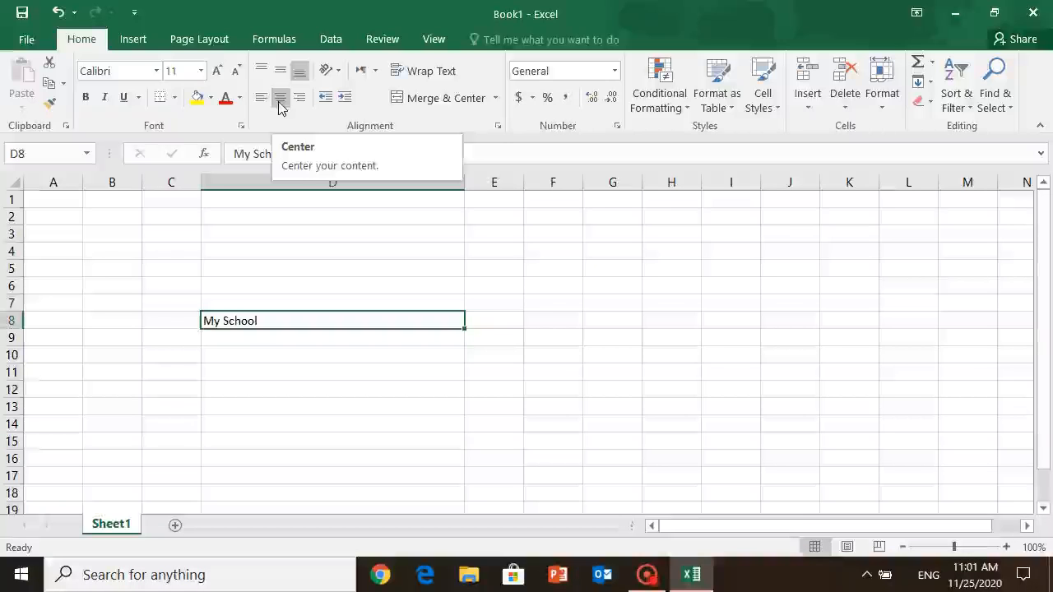
click(279, 102)
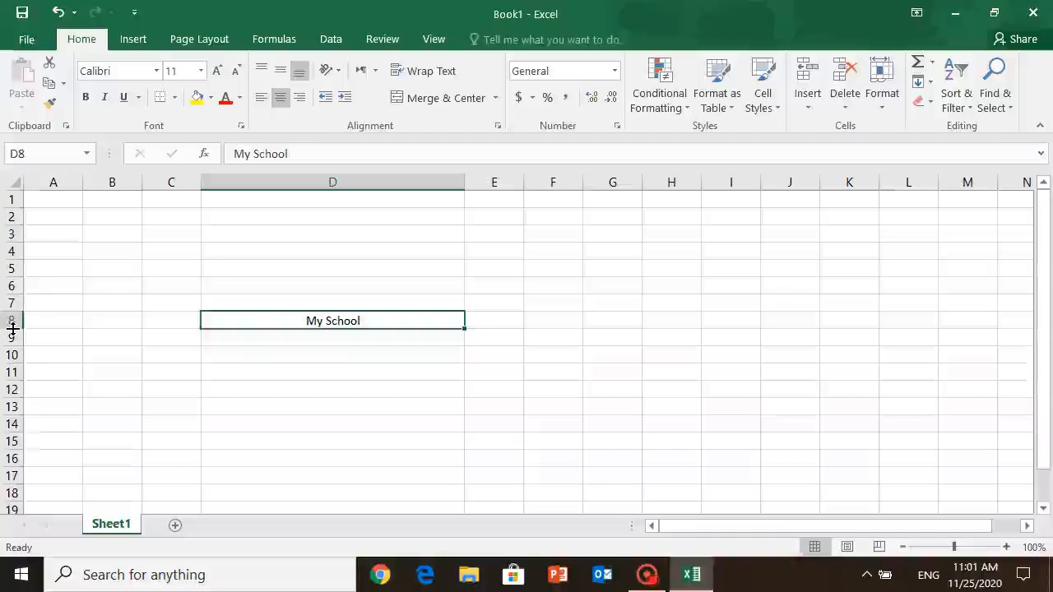
Step: Increase row 8 to several times its height and middle-align the text in D8 vertically
drag(12, 328, 23, 410)
click(25, 417)
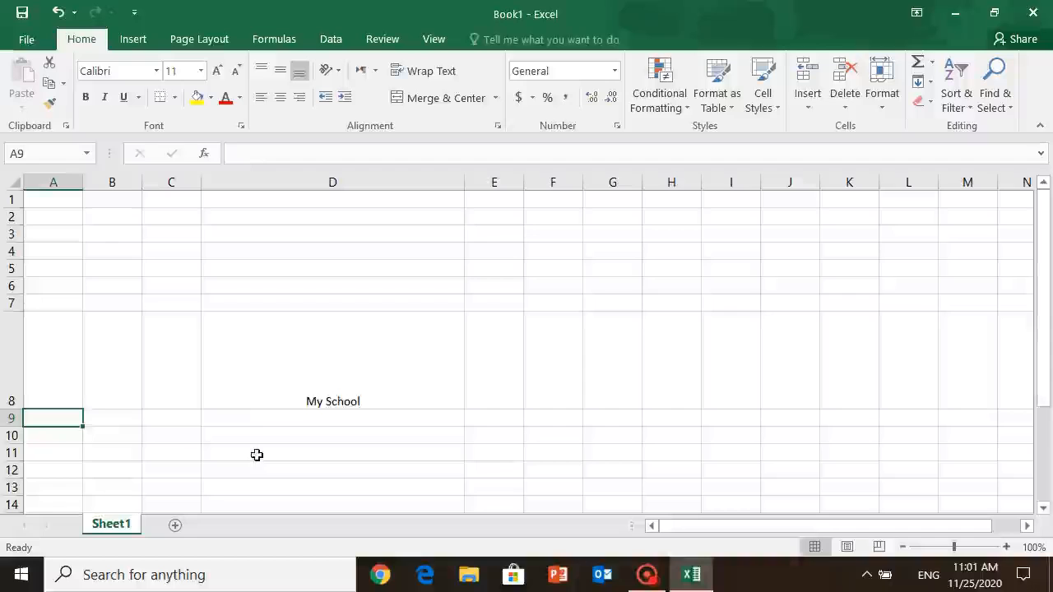
click(316, 379)
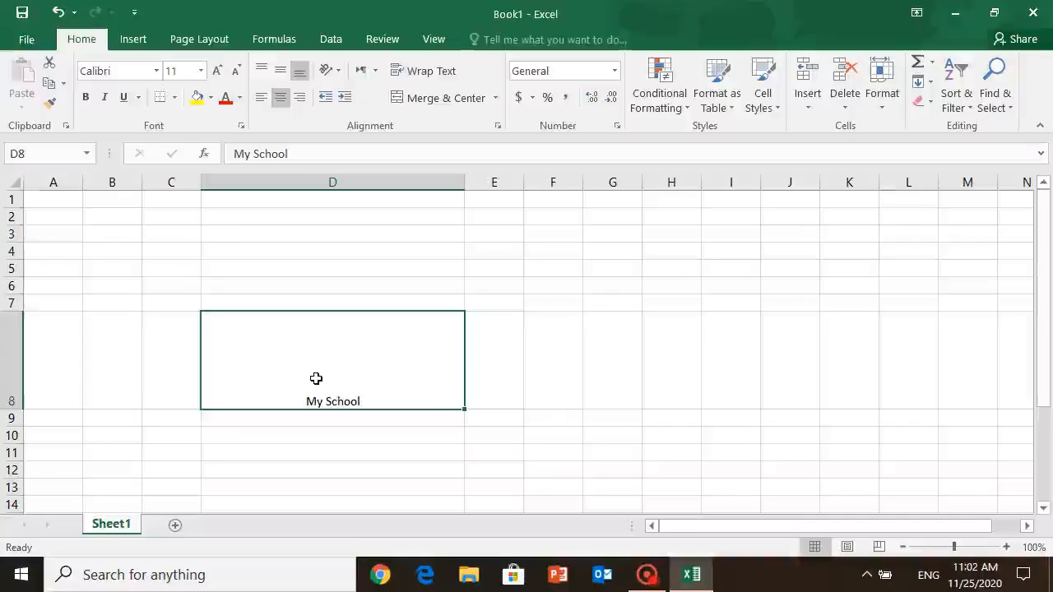
click(280, 73)
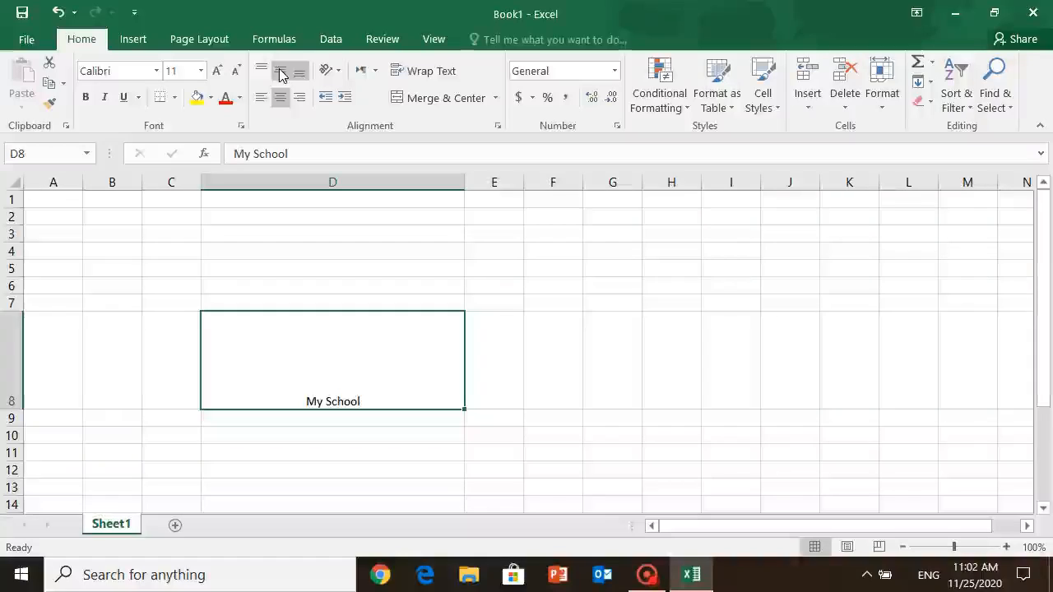
click(281, 73)
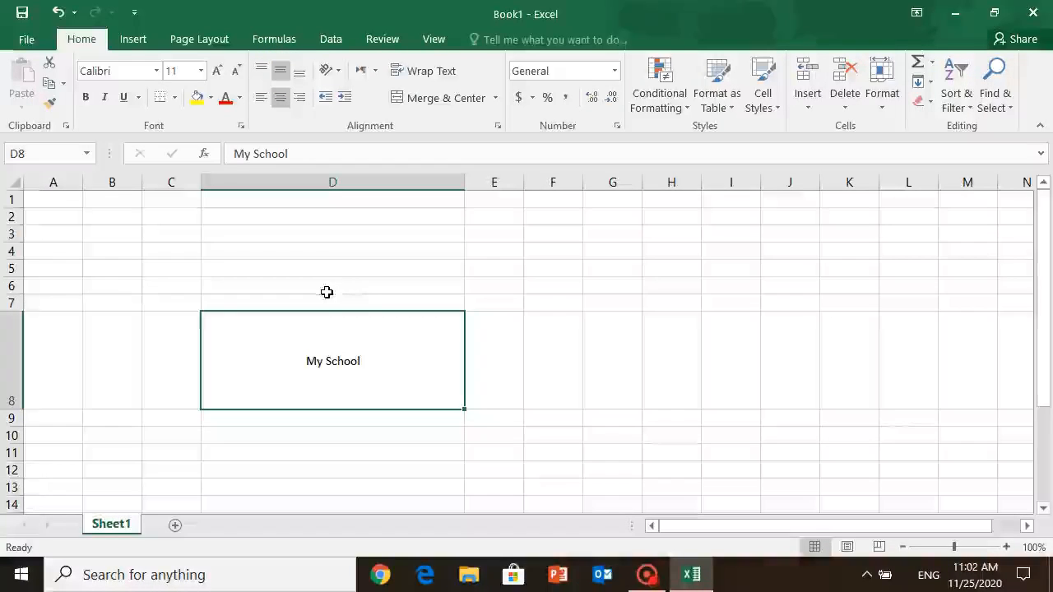
Step: Try top alignment on the D8 text, and set it to bottom and left alignment
click(262, 74)
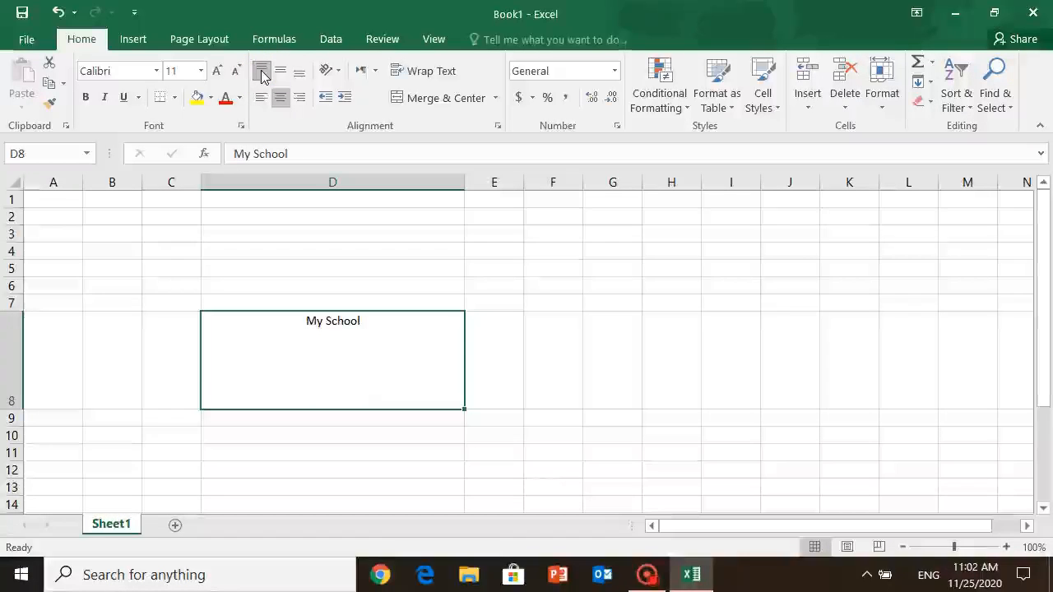
click(298, 73)
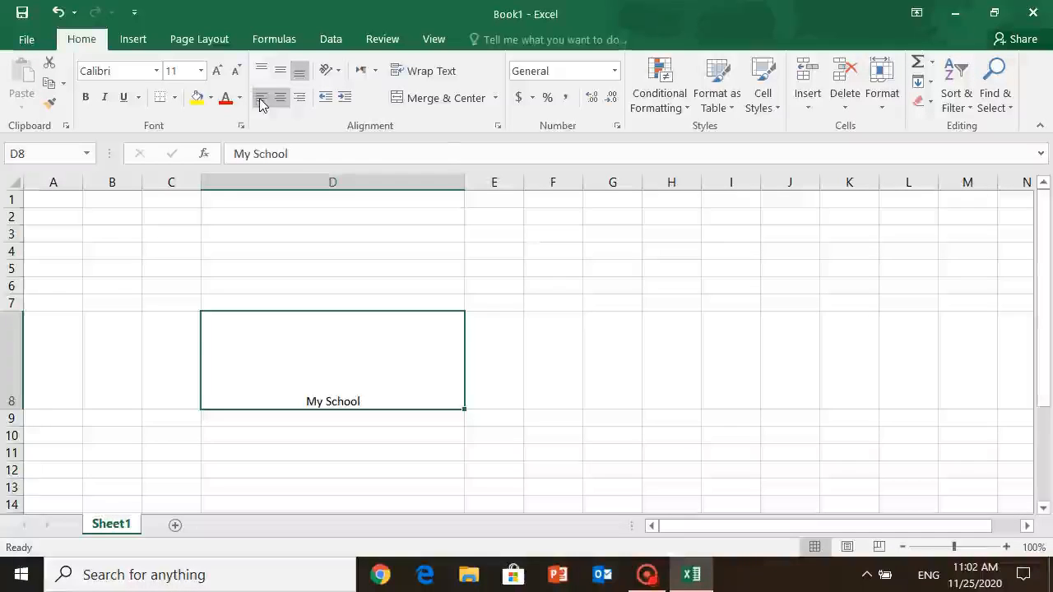
click(261, 98)
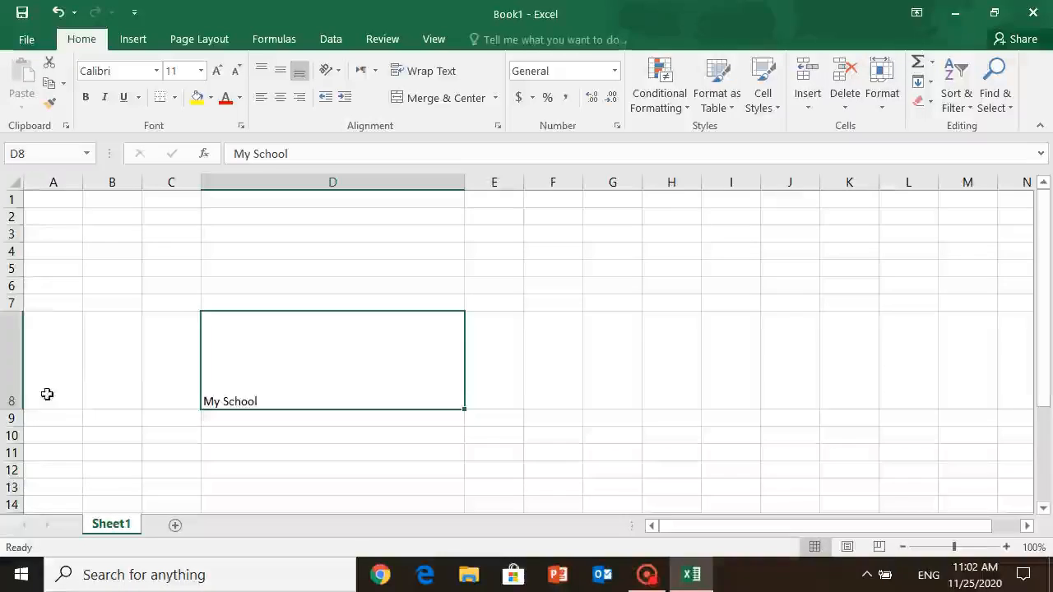
Step: Autofit the height of row 8 to its contents and reselect cell D8
double_click(17, 406)
click(18, 406)
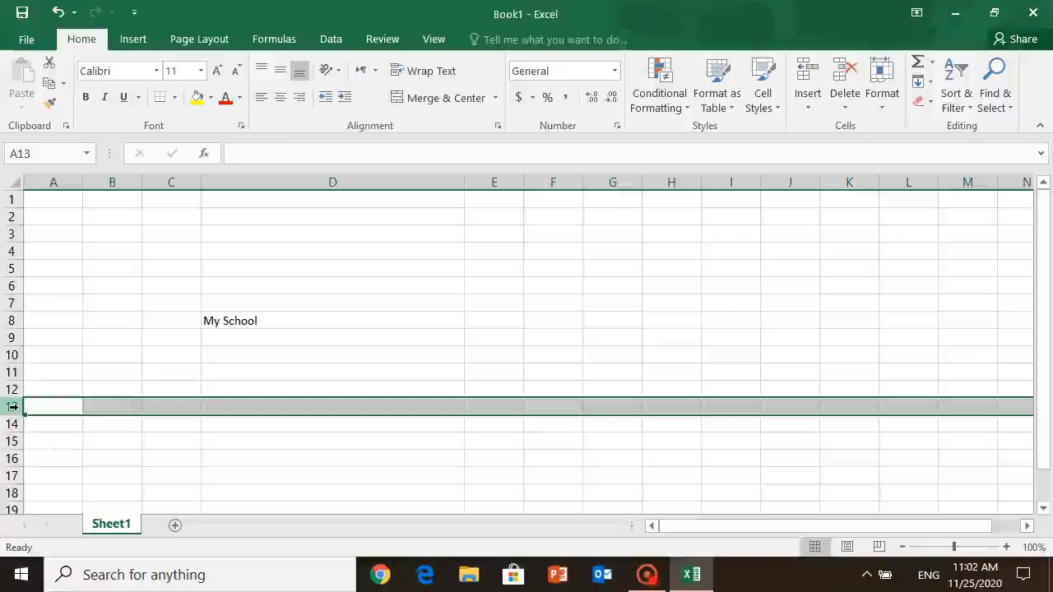
click(275, 323)
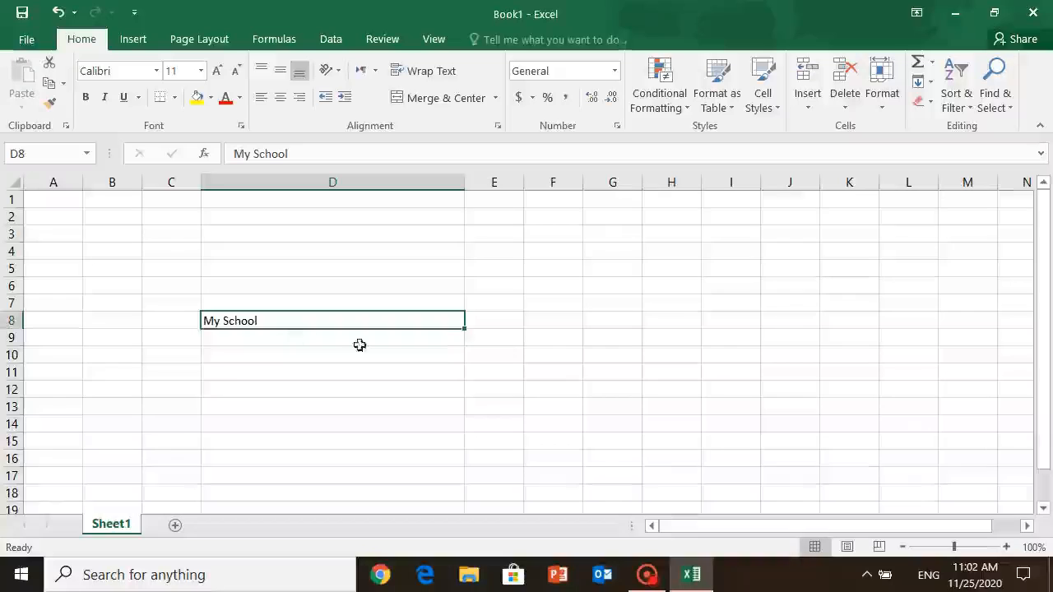
double_click(484, 319)
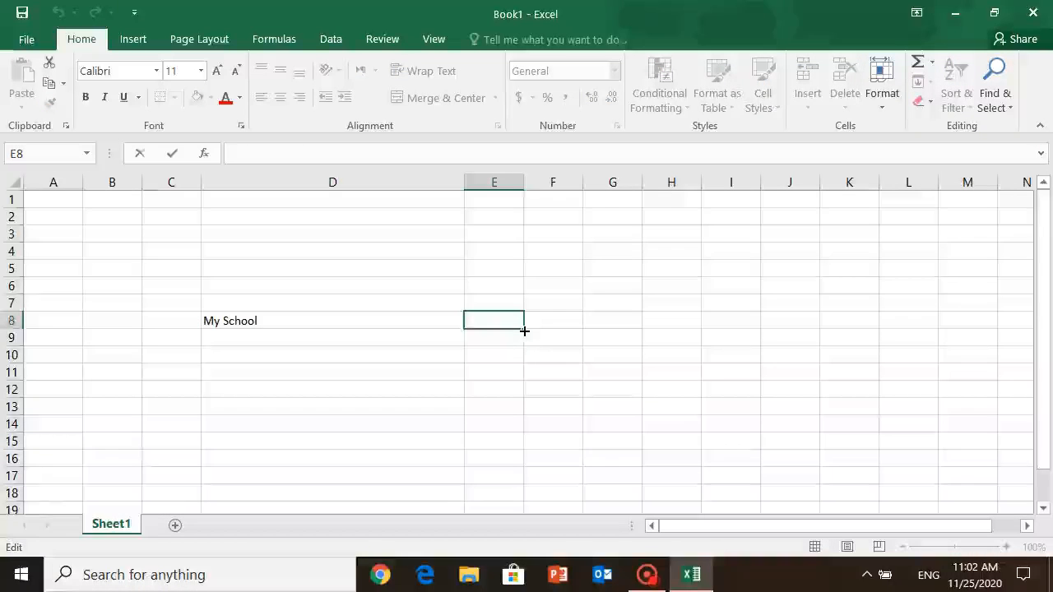
key(Return)
key(Up)
key(Up)
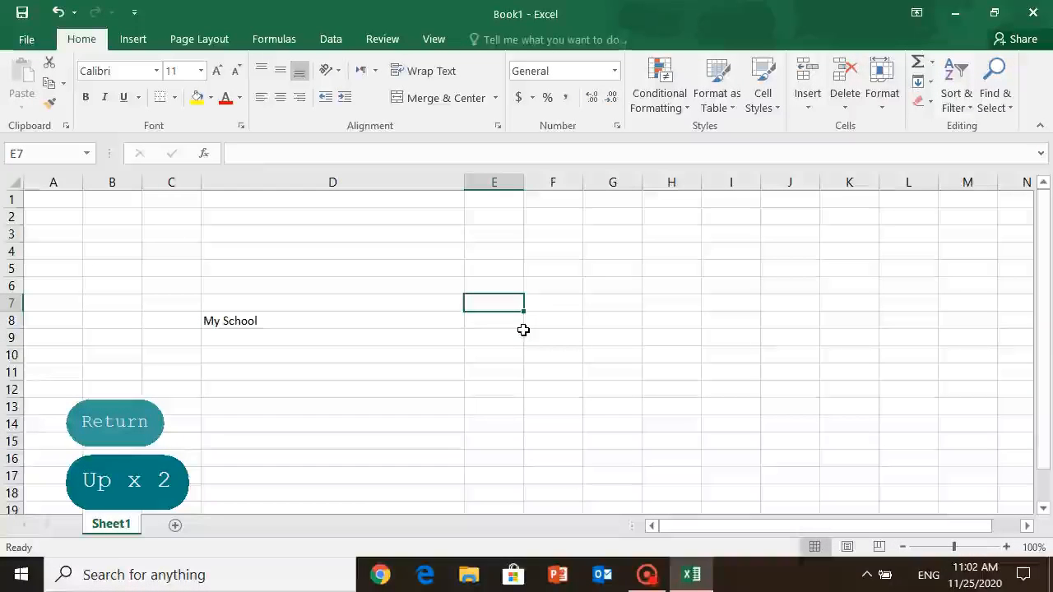
key(Up)
key(Up)
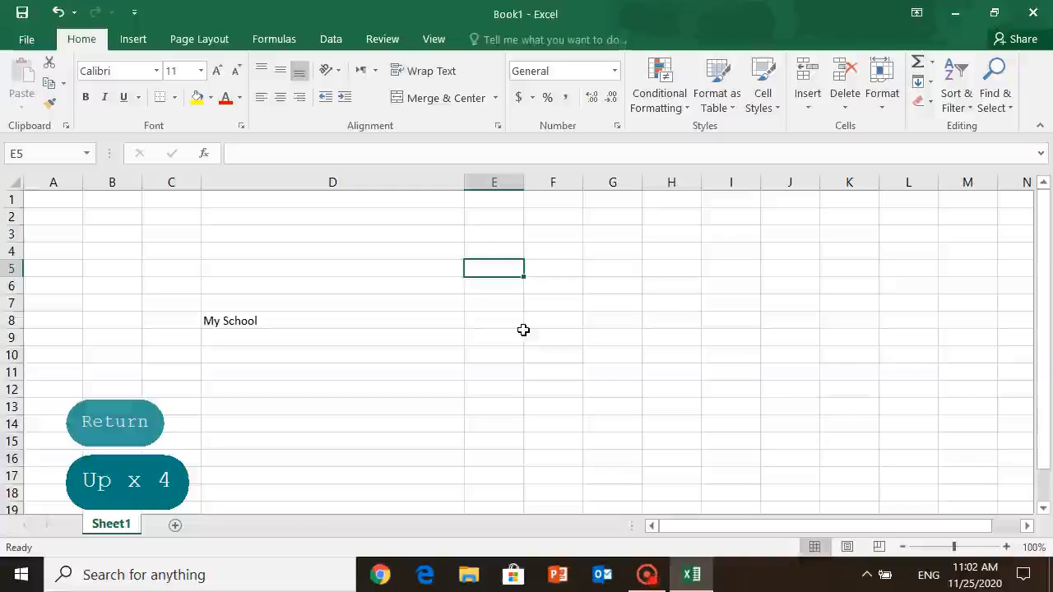
key(Right)
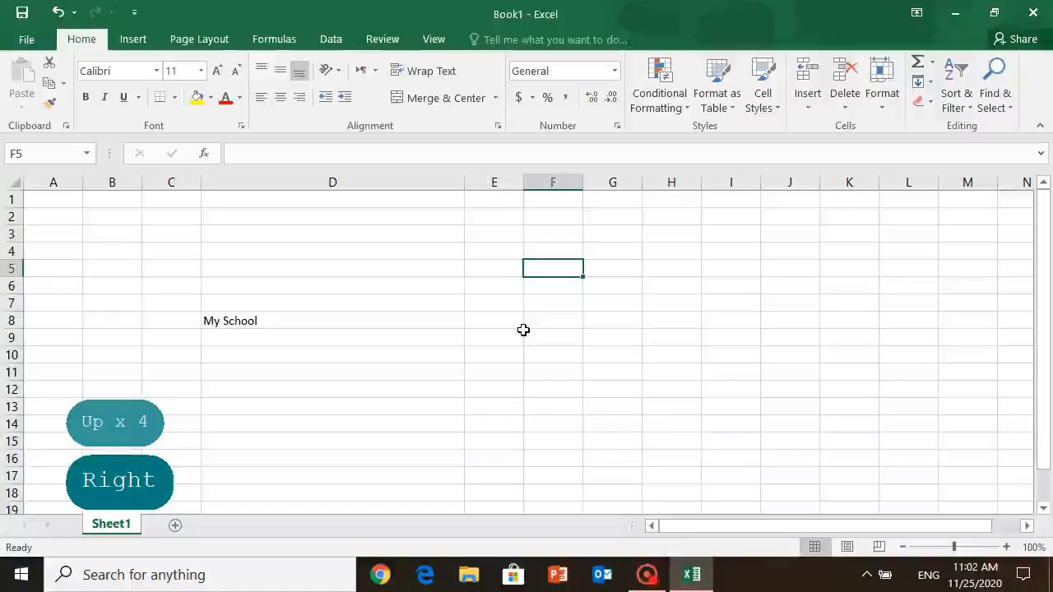
key(Left)
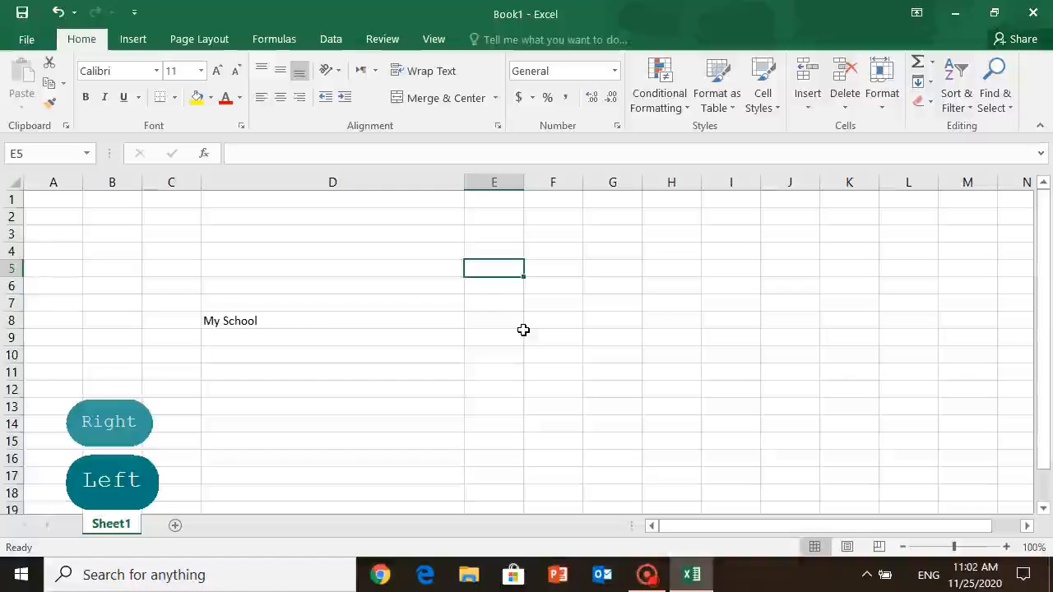
Step: Try right, center and middle alignment on the text in D8, finishing with top and left alignment
key(Down)
key(Left)
key(Down)
key(Down)
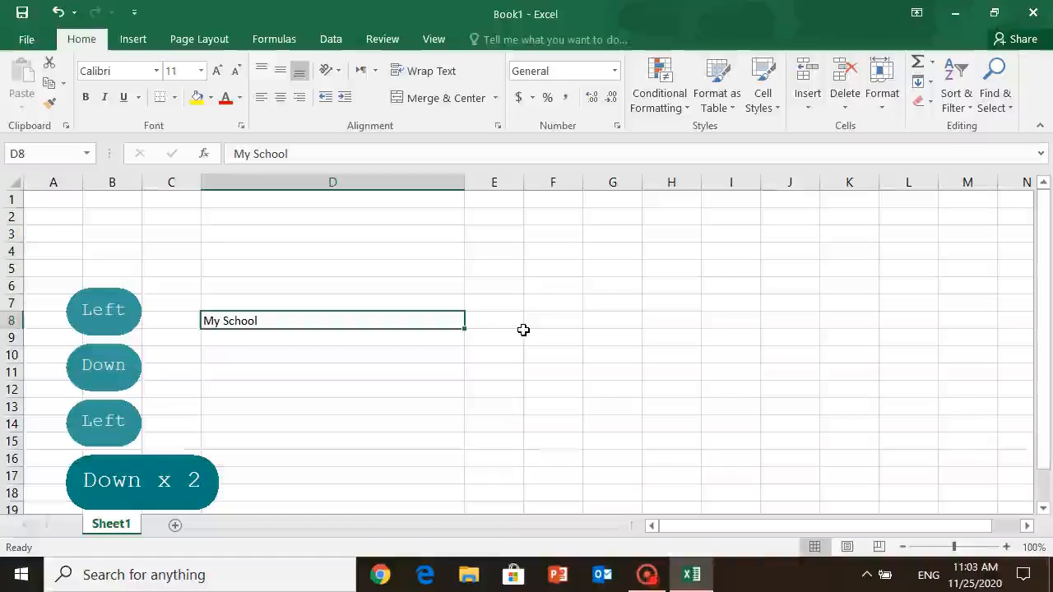
click(301, 97)
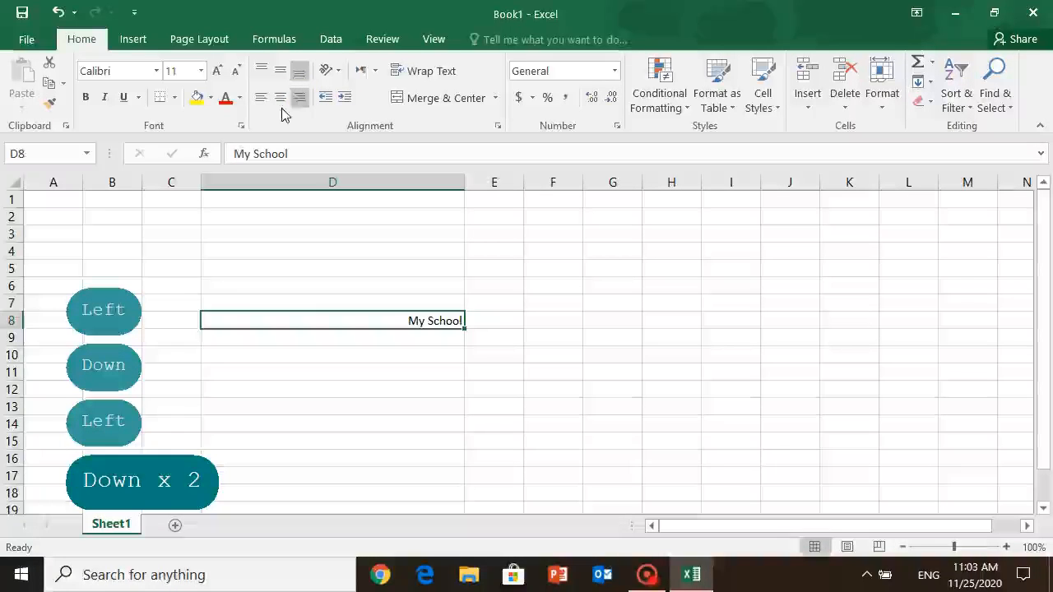
click(280, 97)
click(280, 70)
click(261, 70)
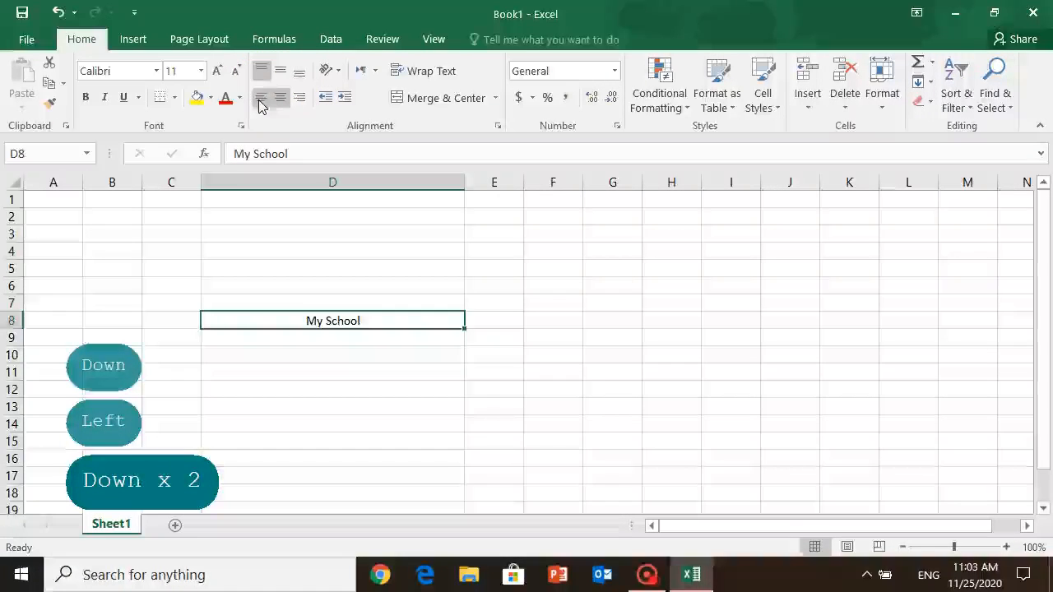
click(260, 98)
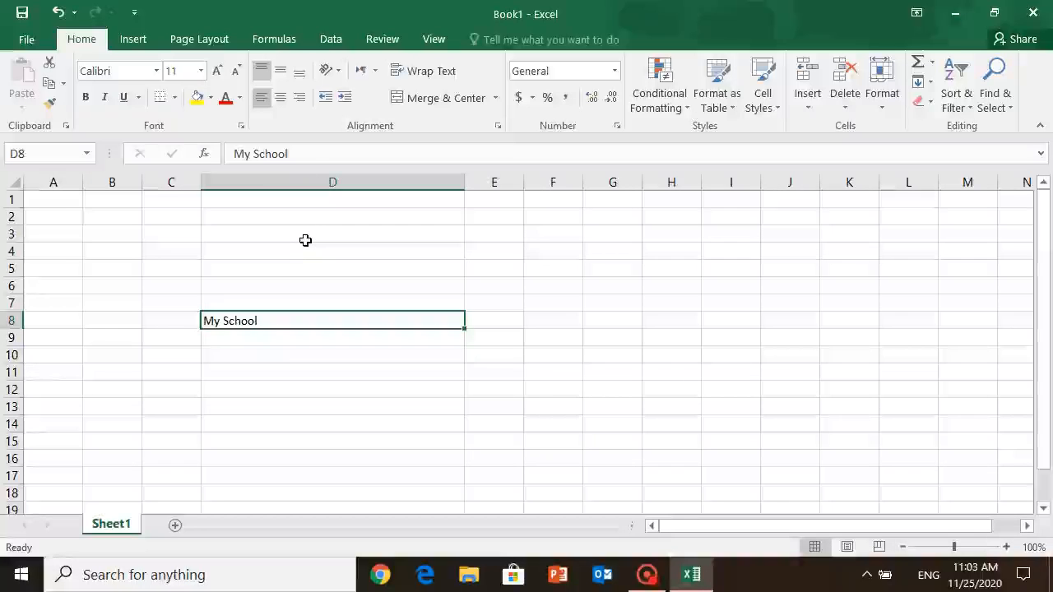
Step: Angle the D8 text counterclockwise and narrow column D to just fit the slanted text
click(339, 71)
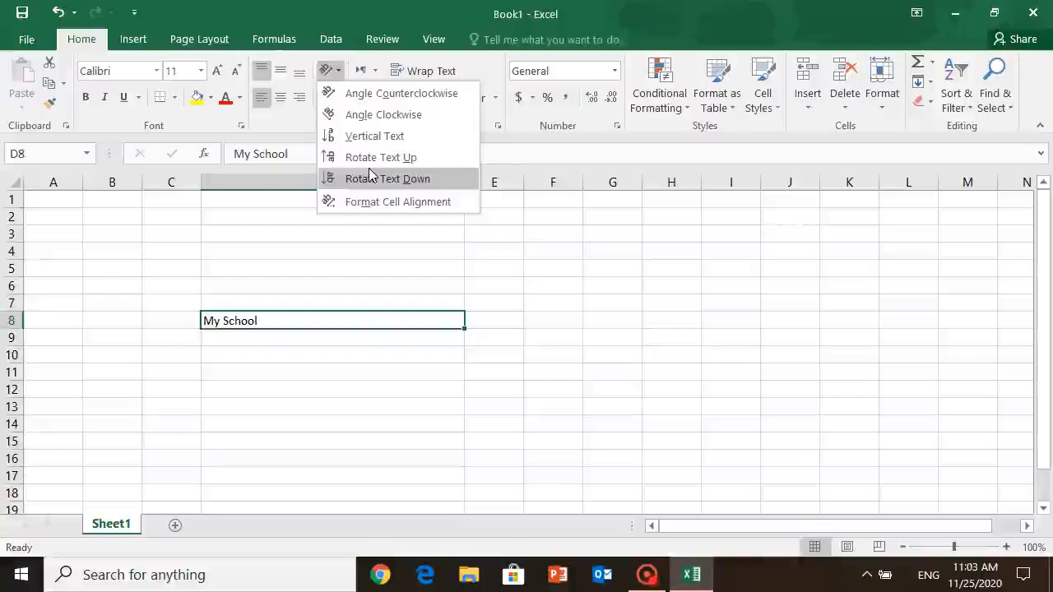
click(371, 98)
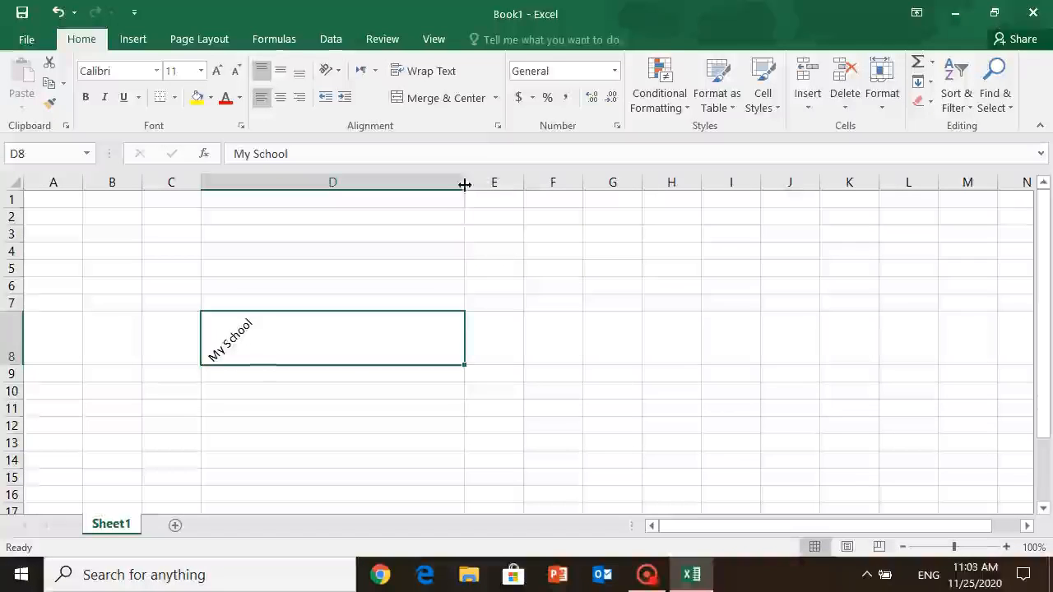
mouse_move(465, 181)
mouse_down()
mouse_move(424, 177)
mouse_move(252, 217)
mouse_up()
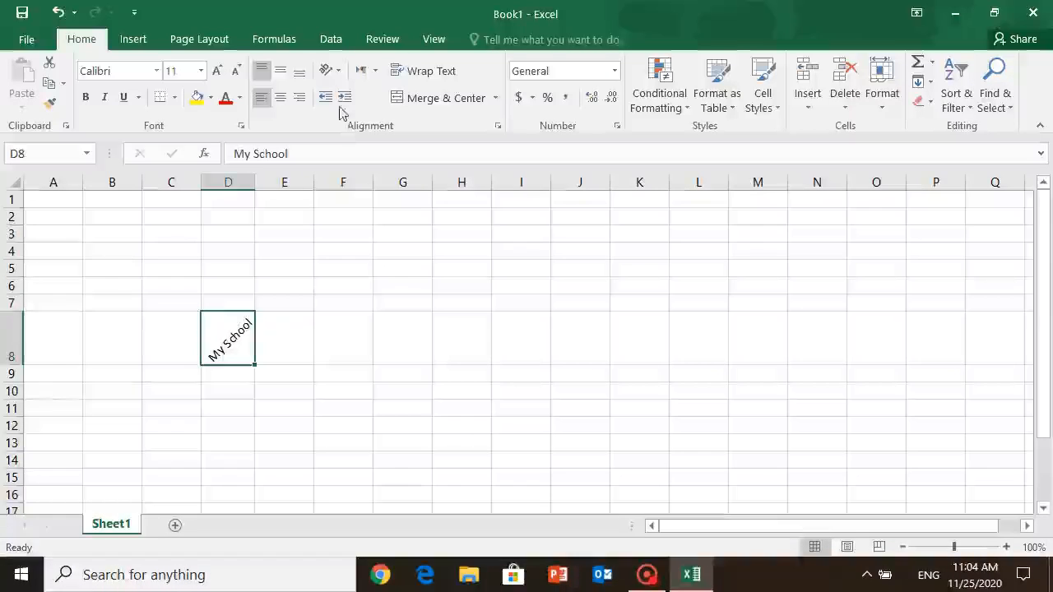
Step: Change the D8 text orientation to Vertical Text and autofit the width of column D
click(338, 70)
click(337, 71)
click(339, 70)
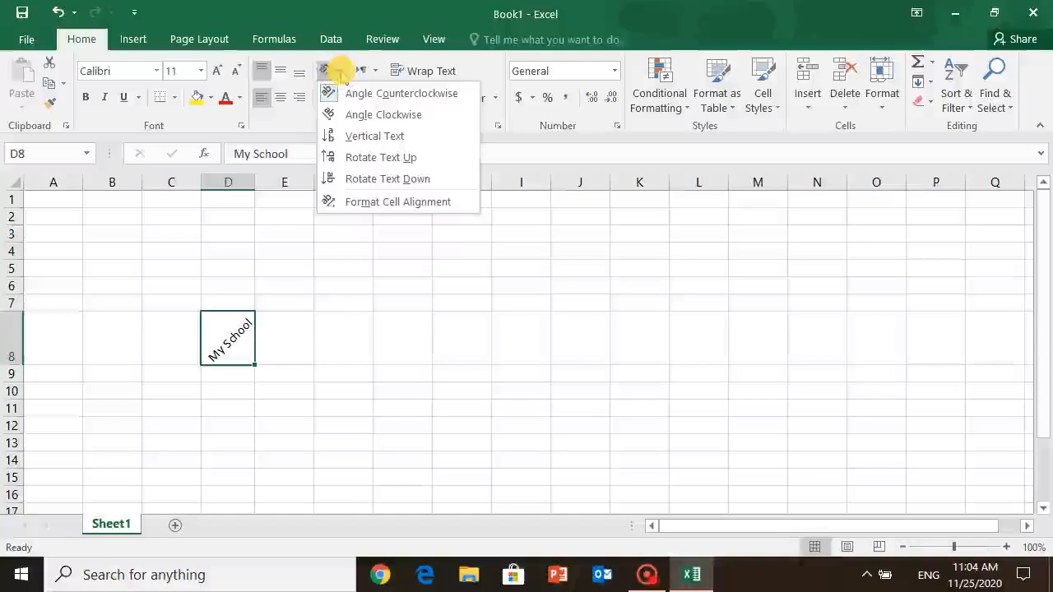
click(360, 138)
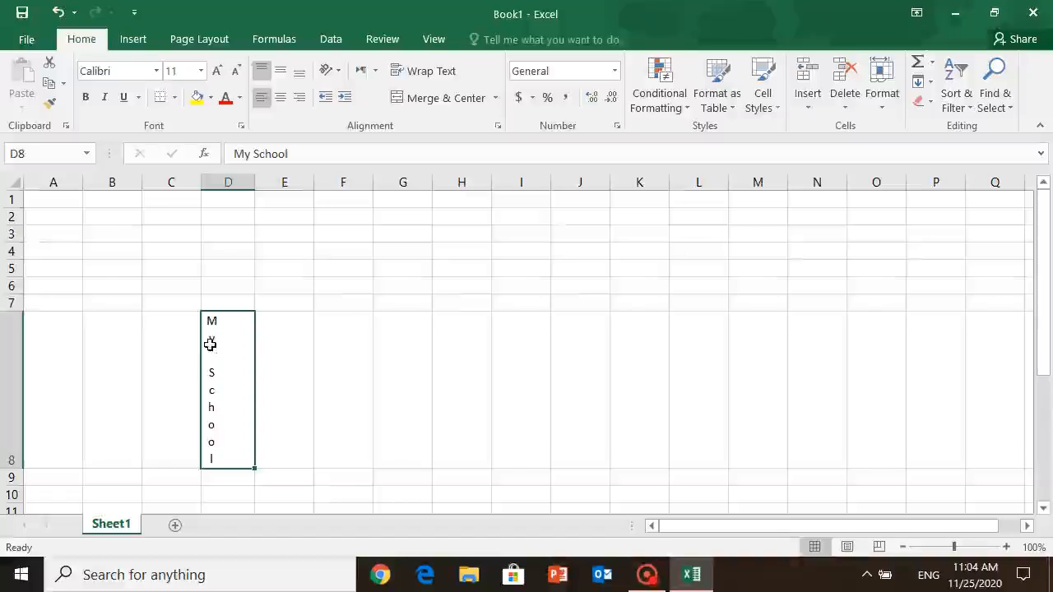
double_click(255, 188)
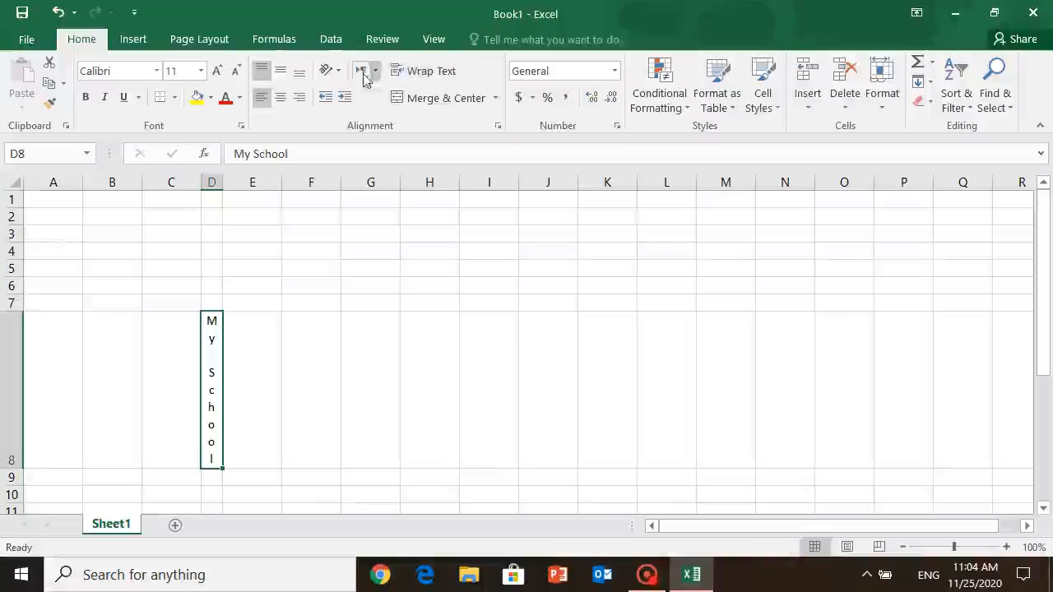
Step: Set the orientation of the D8 text to Rotate Text Up
click(333, 73)
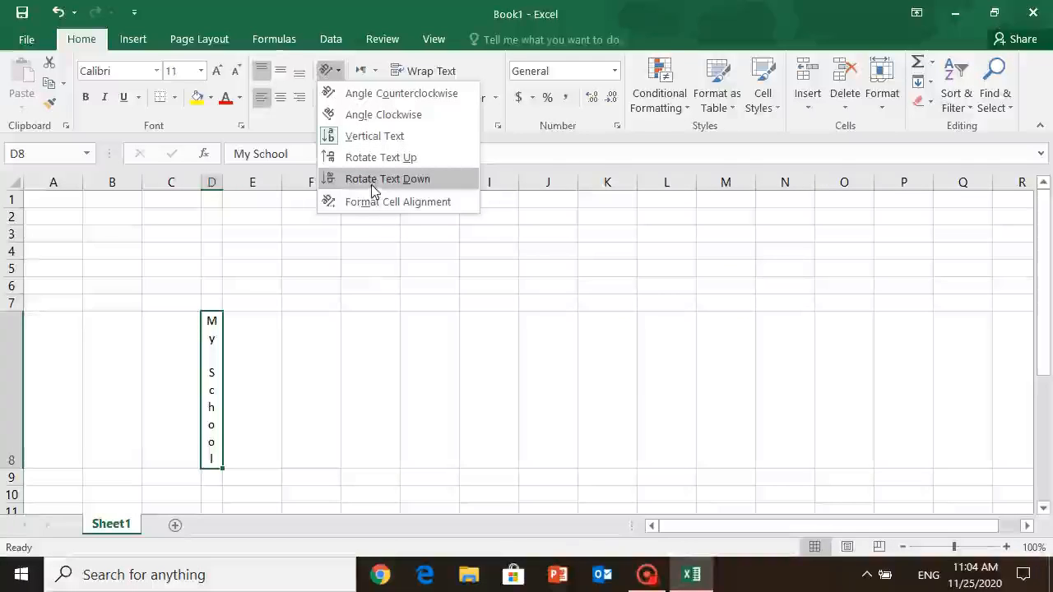
click(379, 158)
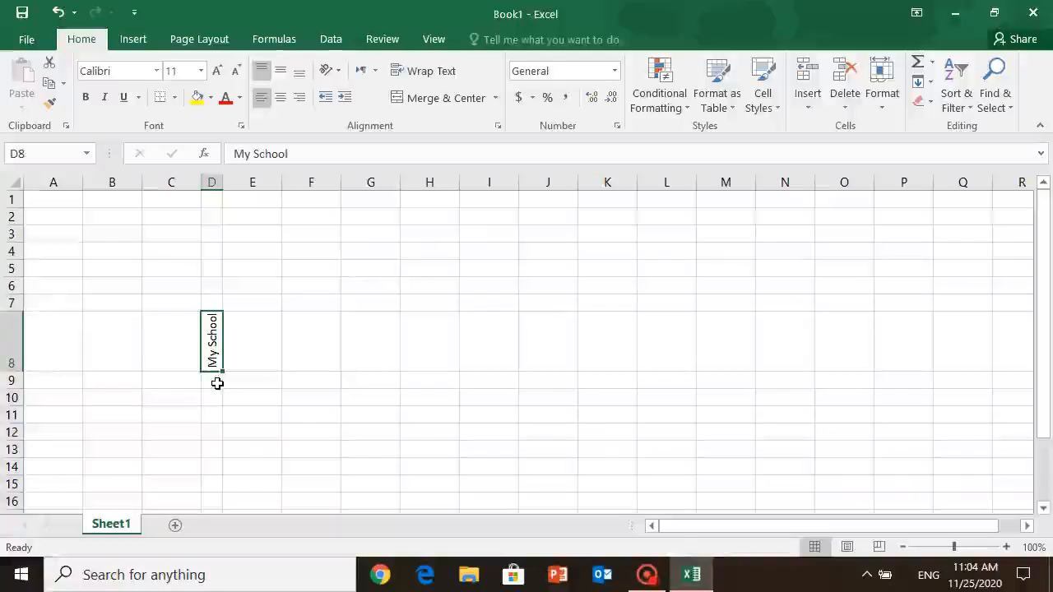
Step: Set the D8 text orientation to 0 degrees in the cell alignment settings and autofit the width of column D
click(335, 71)
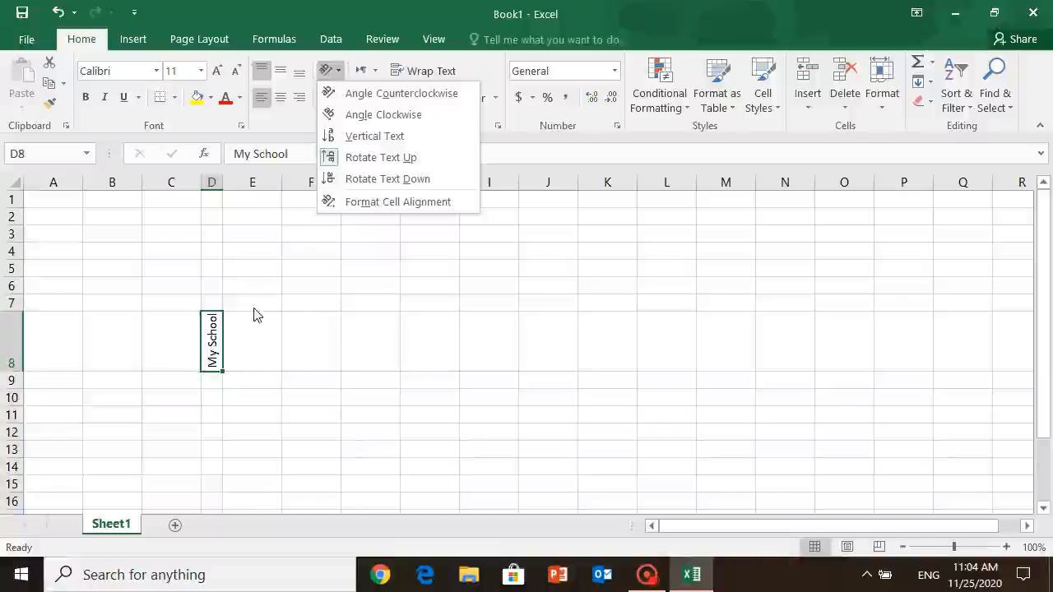
click(351, 203)
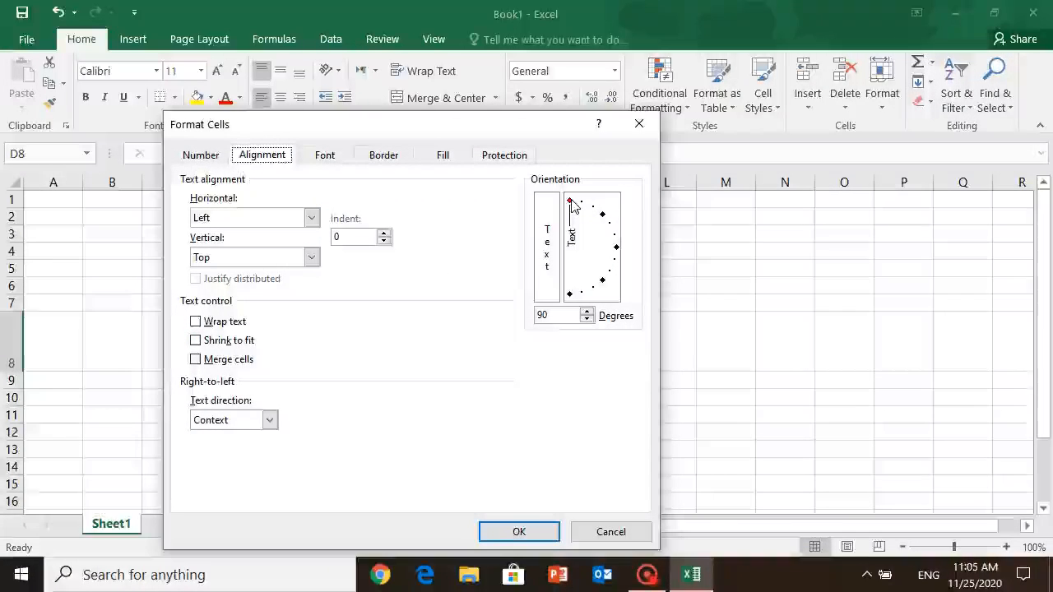
drag(575, 205, 616, 247)
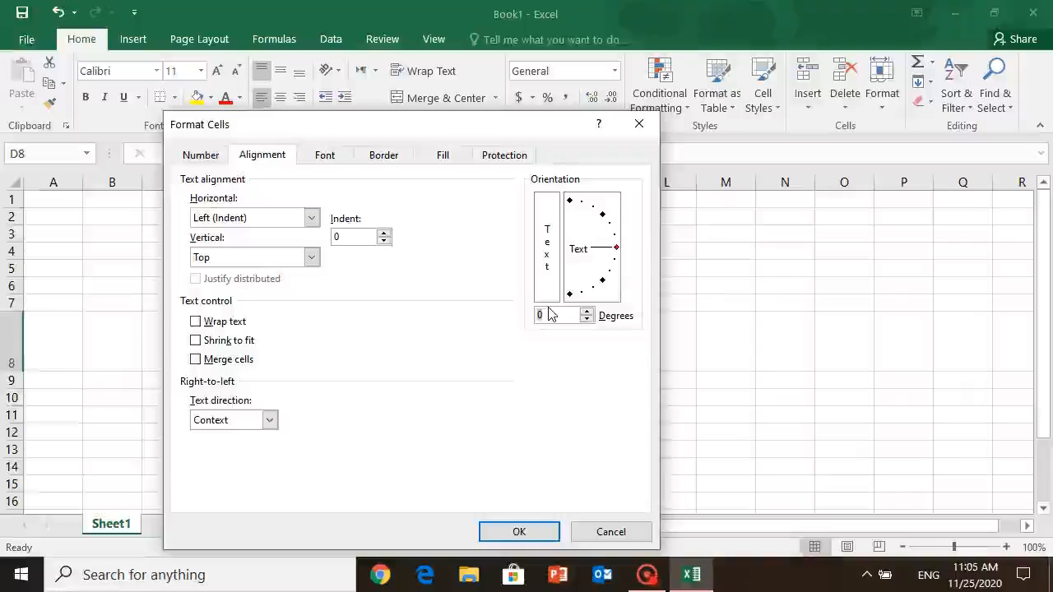
click(513, 530)
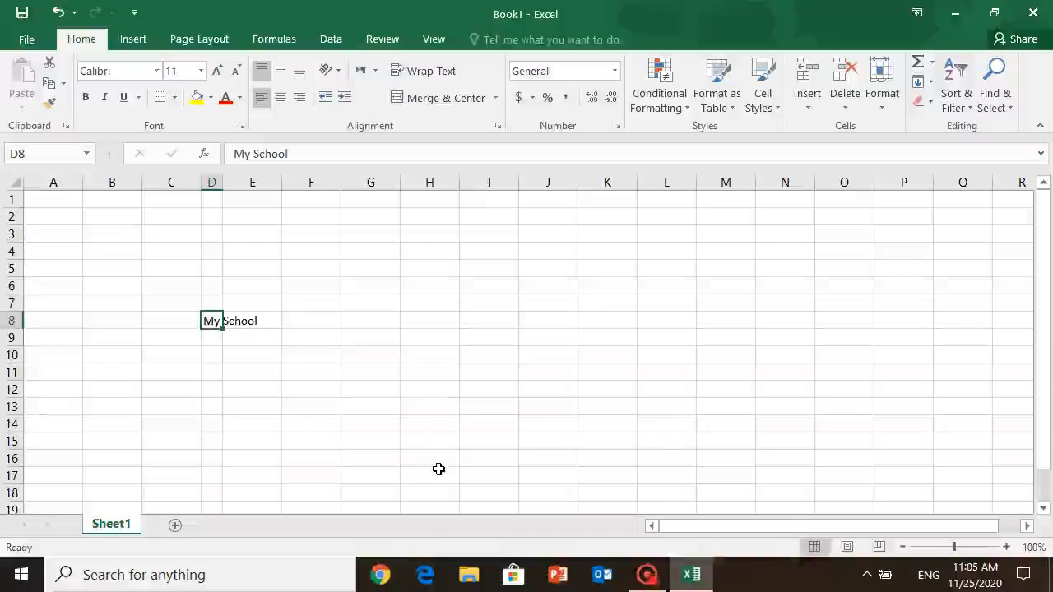
double_click(223, 182)
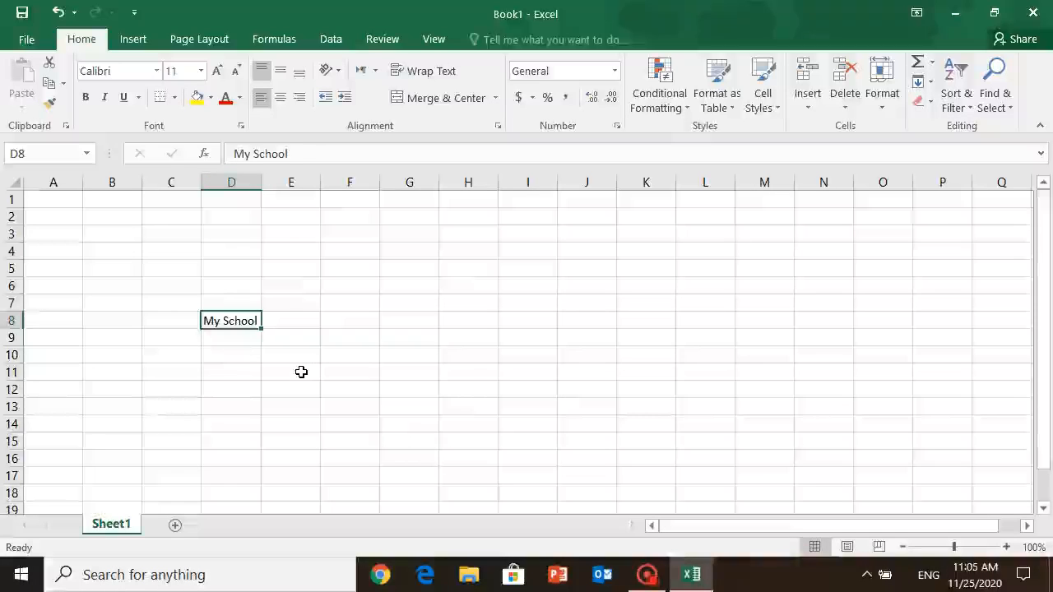
Step: Widen column D to about three times its width and increase the indent of the D8 text
drag(261, 183, 387, 186)
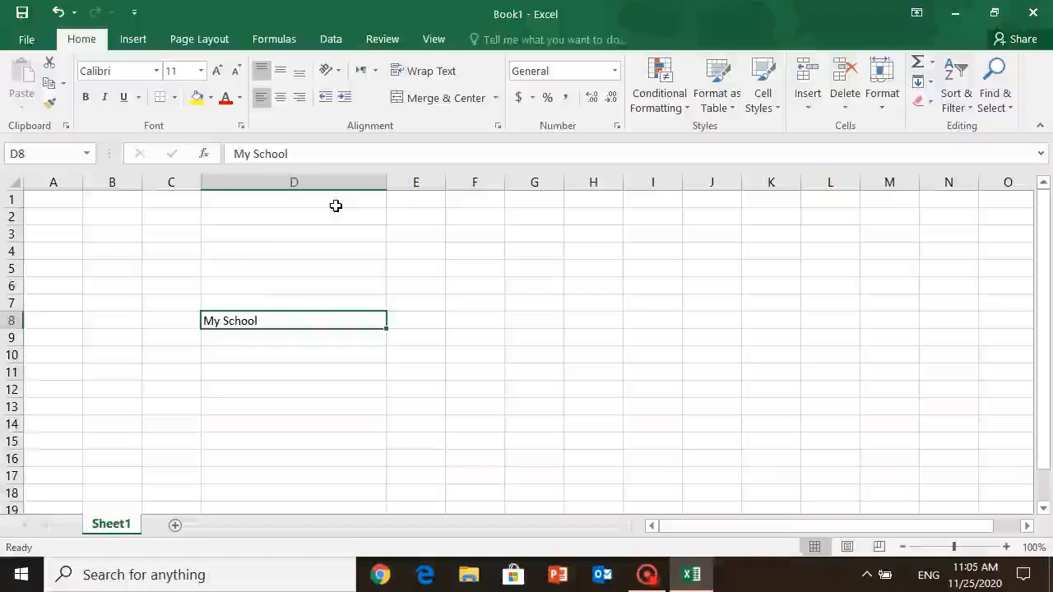
click(347, 98)
click(346, 98)
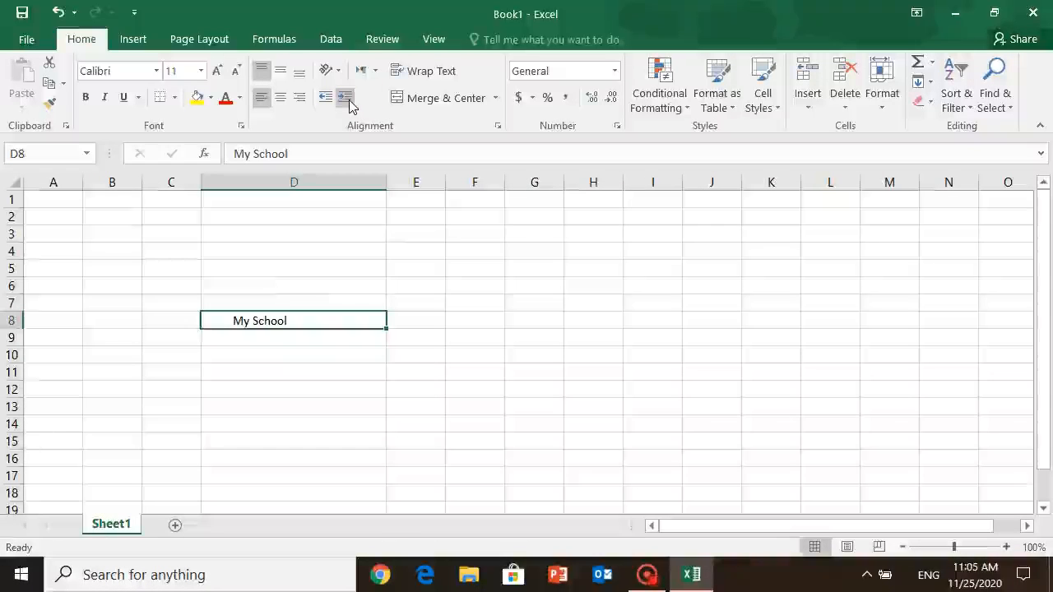
Step: Try to shift the D8 text by adding leading spaces inside the cell, and delete those spaces again
double_click(237, 320)
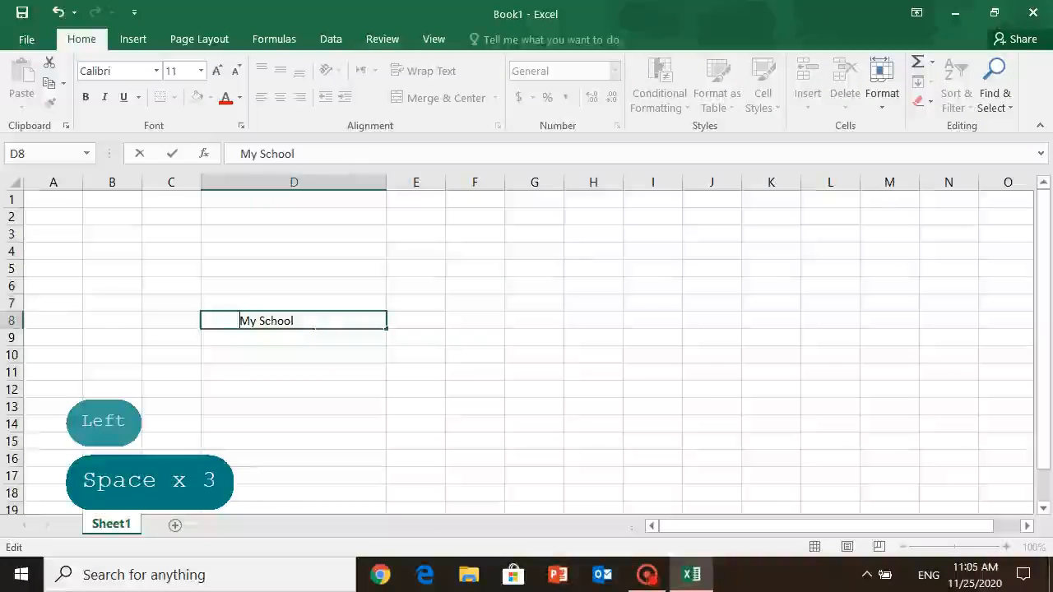
key(BackSpace)
key(BackSpace)
key(BackSpace)
key(BackSpace)
key(BackSpace)
key(BackSpace)
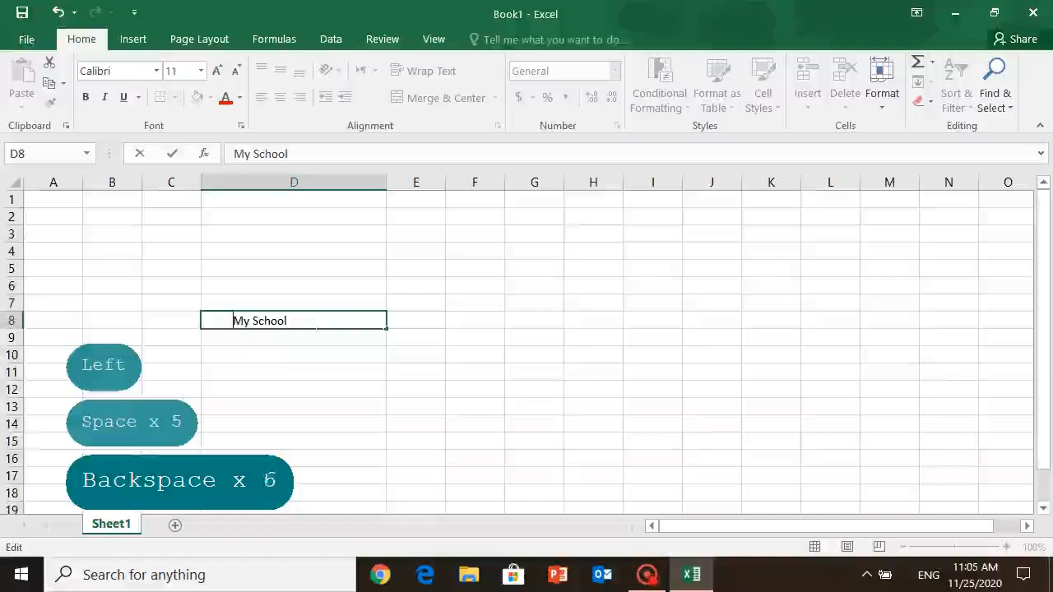
key(BackSpace)
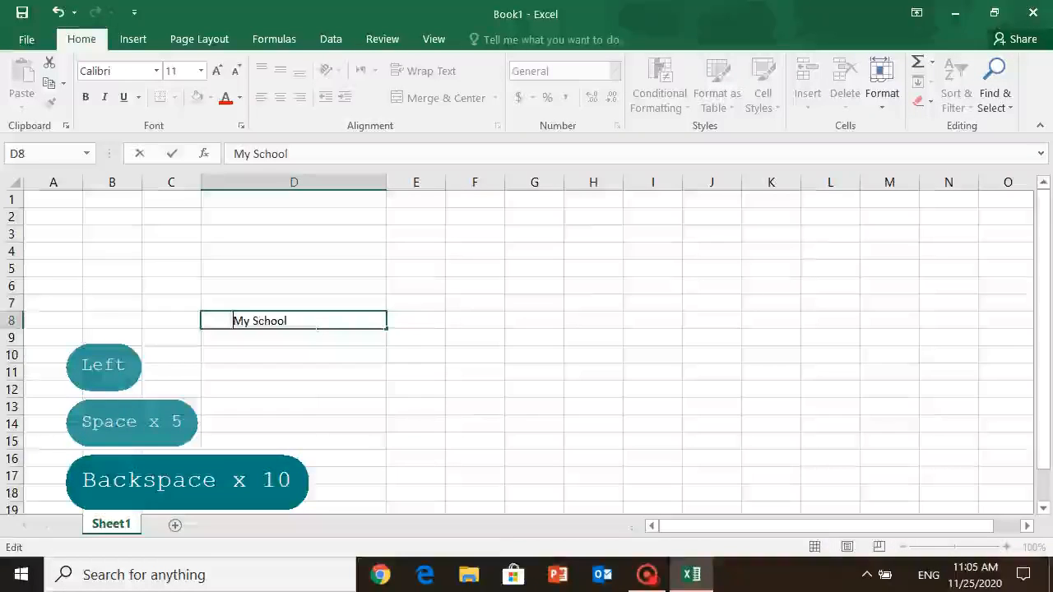
key(Return)
key(Up)
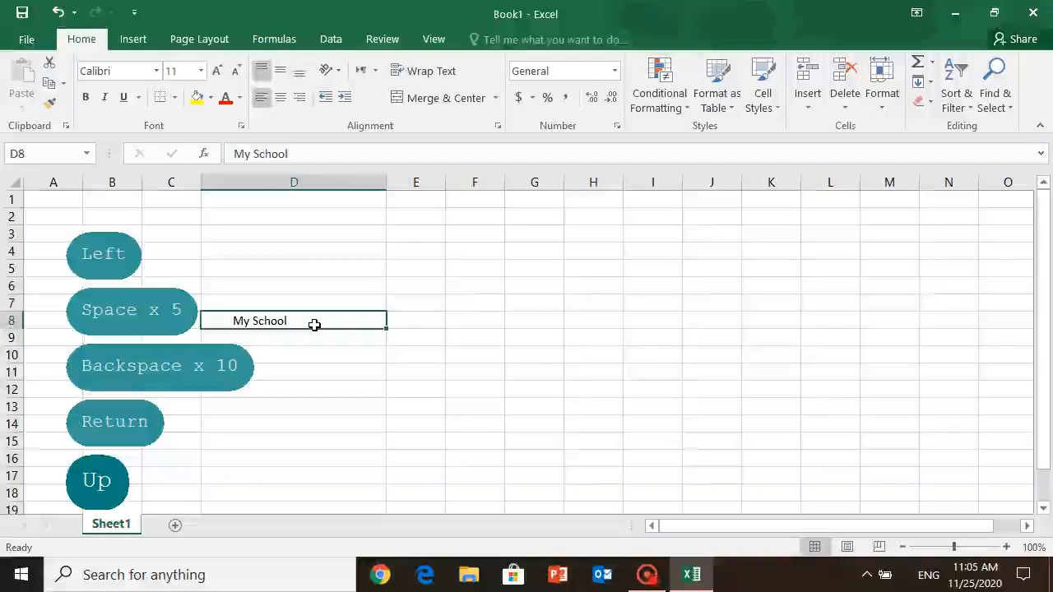
Step: Increase the indent of the D8 text further, and decrease it again toward the cell's left edge
click(345, 99)
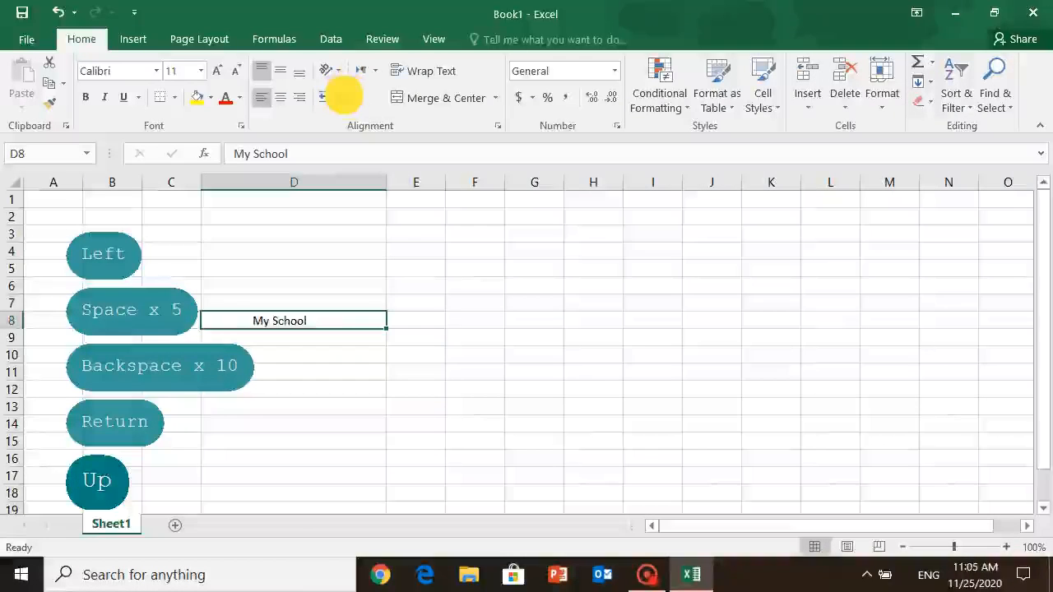
click(345, 99)
click(345, 99)
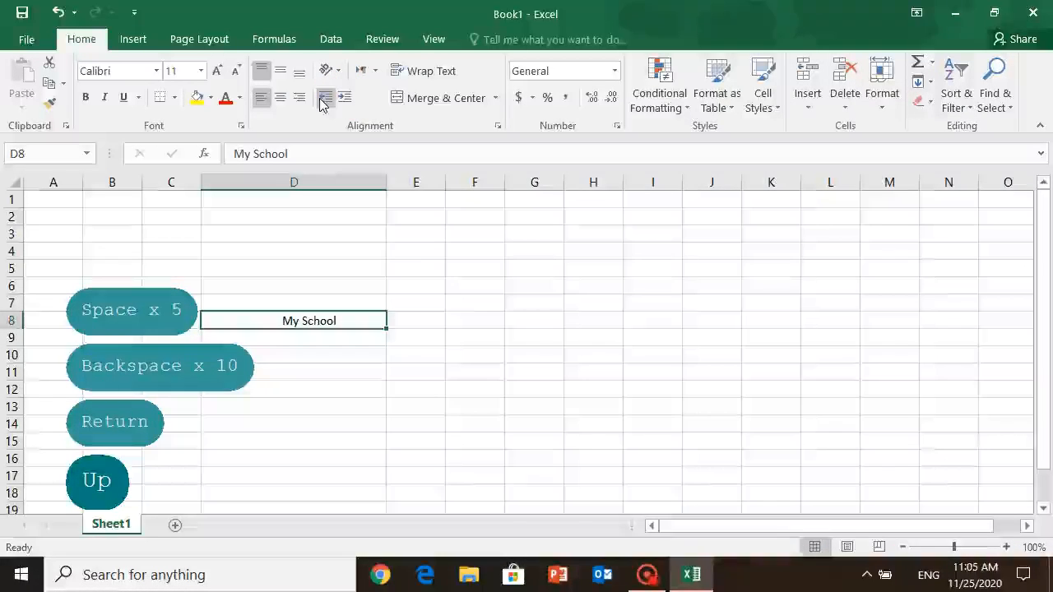
click(322, 98)
click(321, 98)
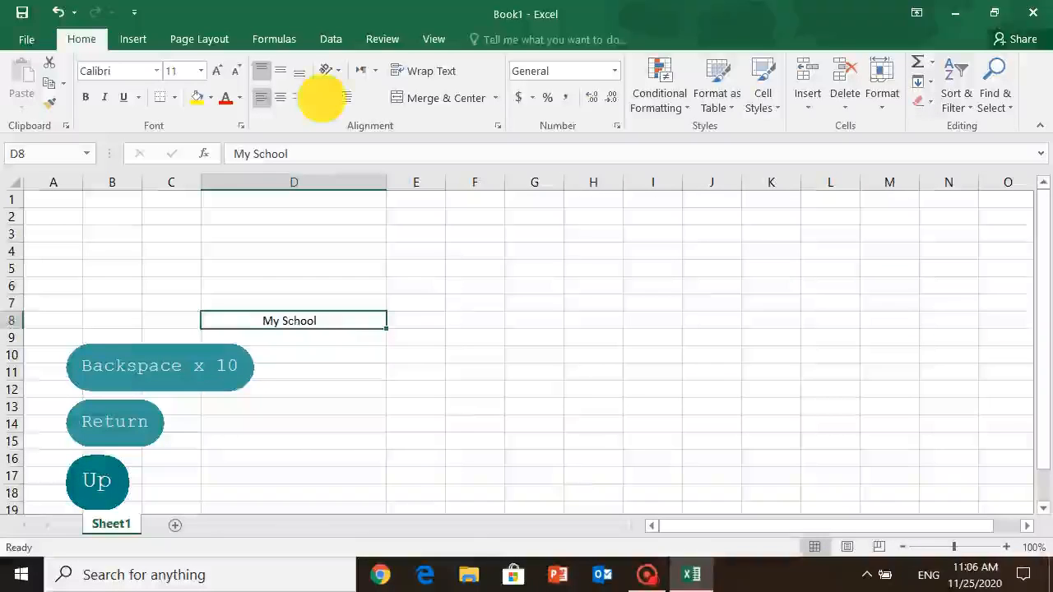
click(322, 98)
click(322, 98)
click(322, 97)
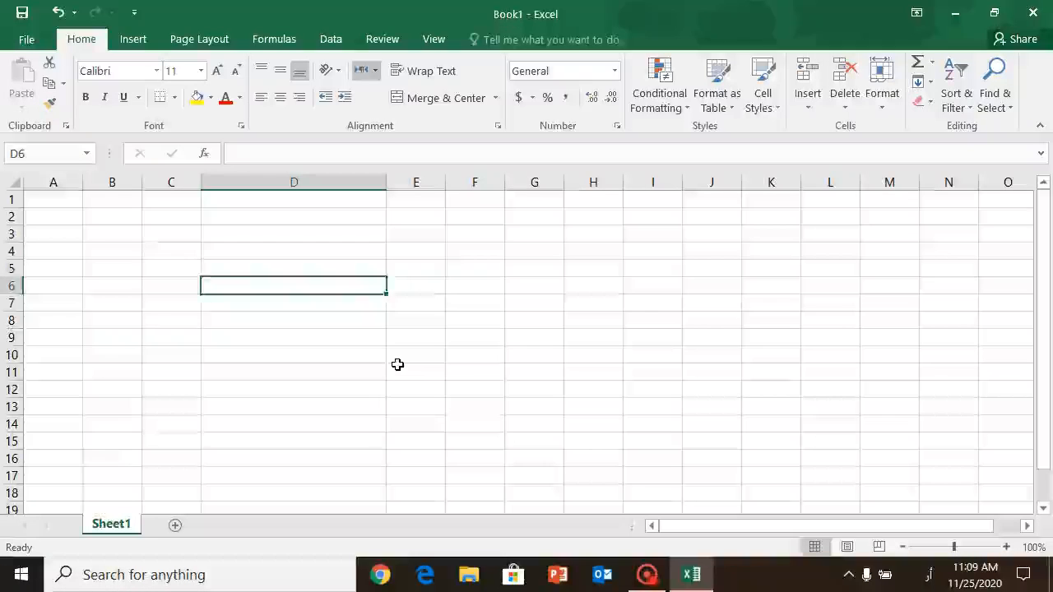
Step: Enter the English sentence "This is my School" in cell D5
key(Up)
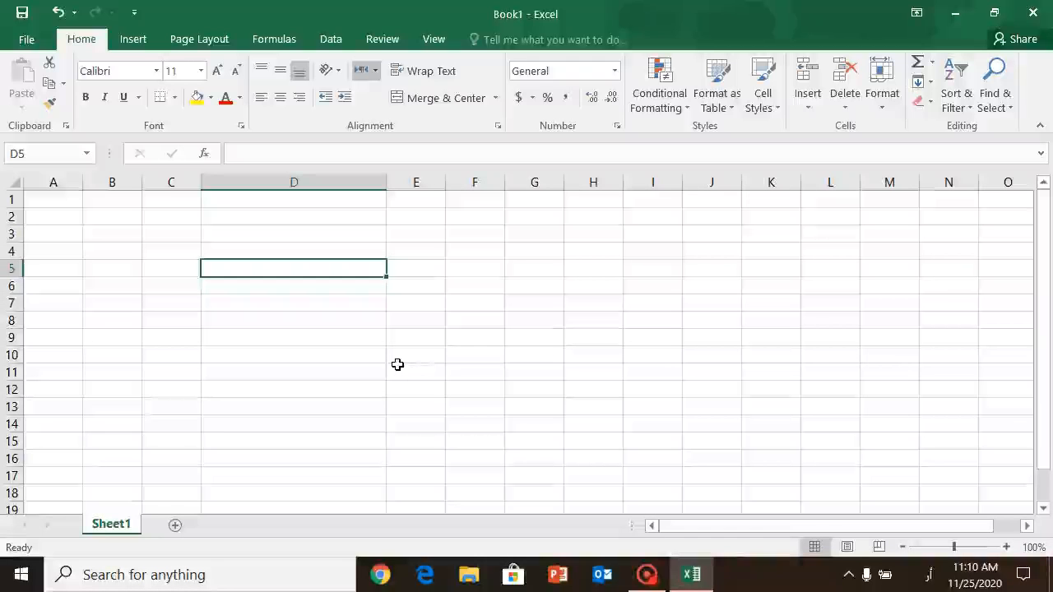
key(Up)
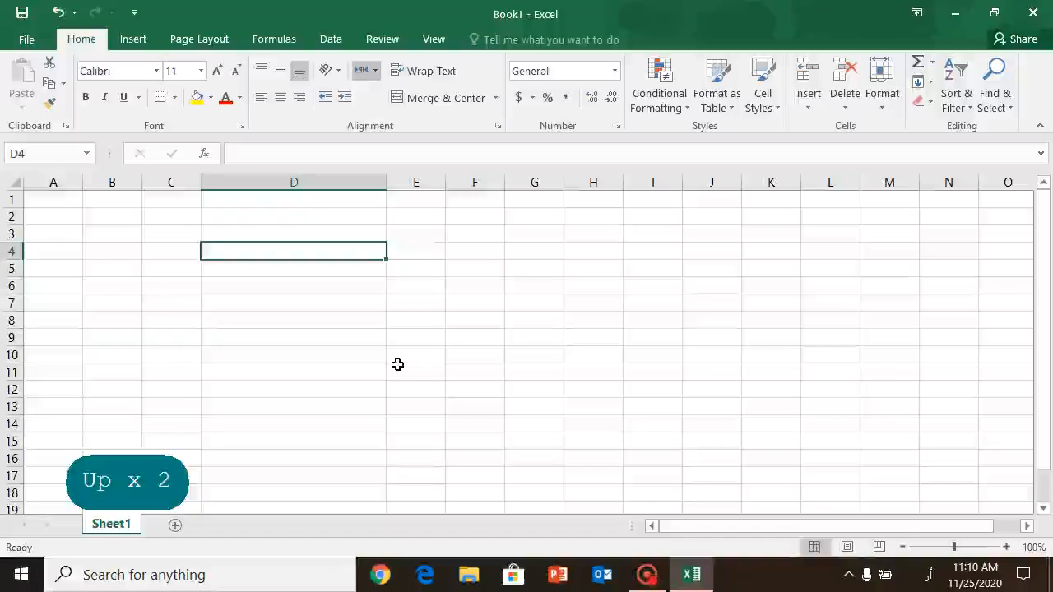
key(Down)
key(alt)
key(ctrl)
key(shift)
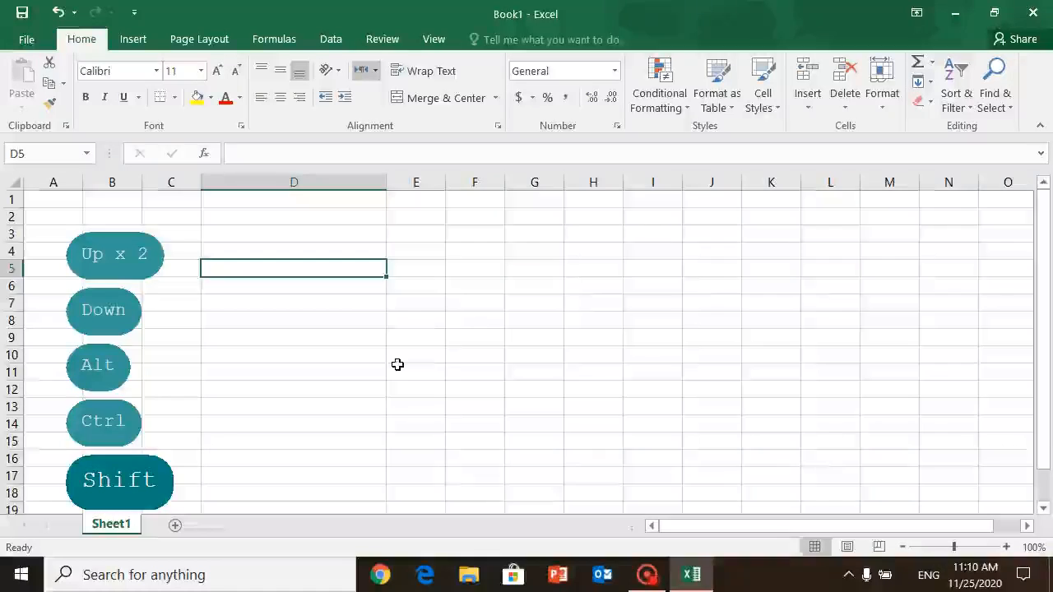
text(This is )
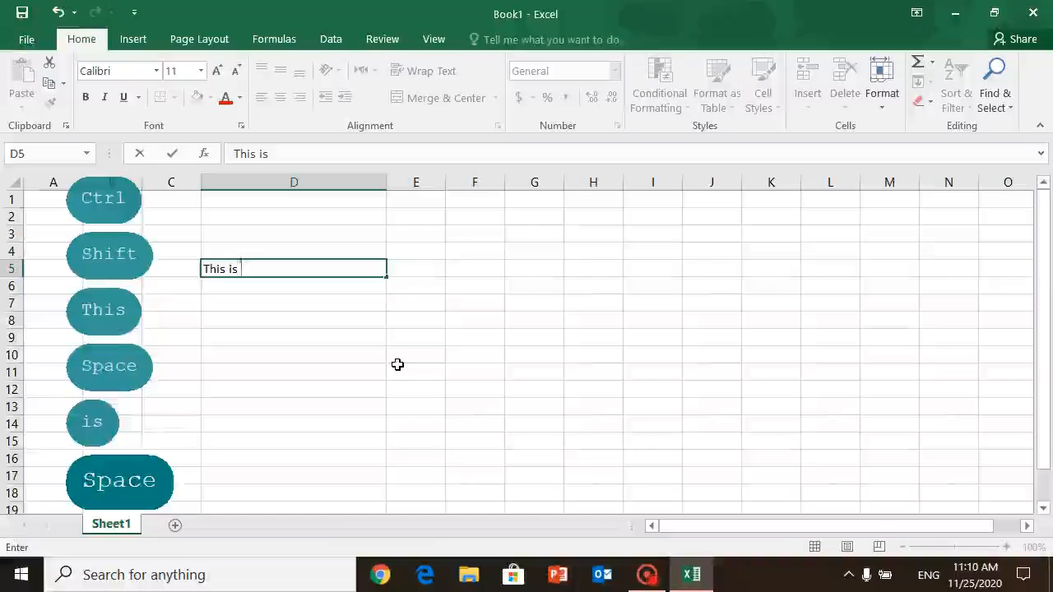
text(my School)
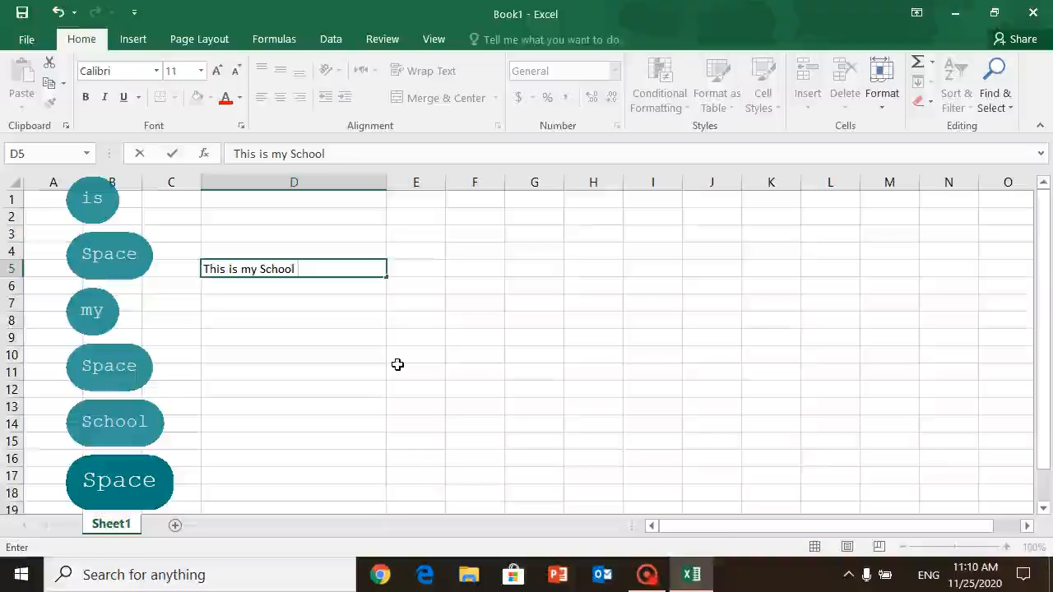
key(Return)
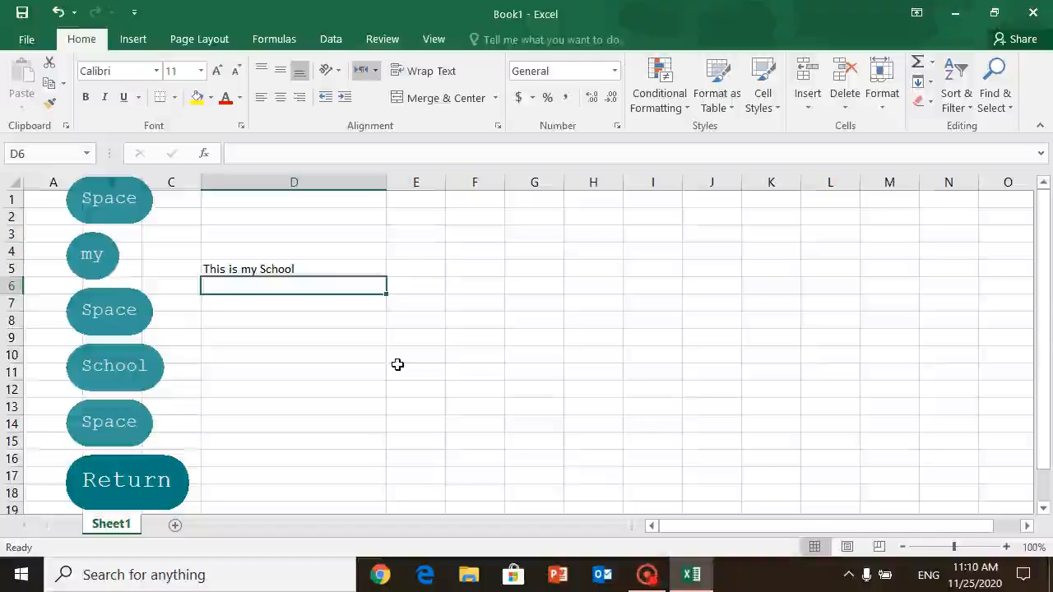
Step: Switch the keyboard language to Urdu and enter "یہ میرا اسکول ہے۔" in cell D6
key(alt+shift)
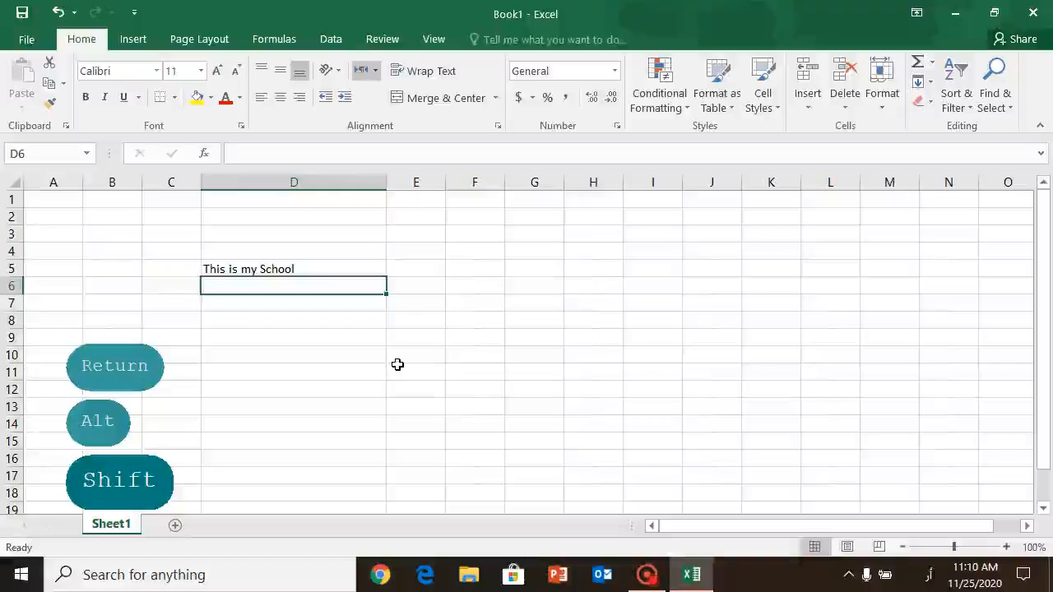
text(یه میرا )
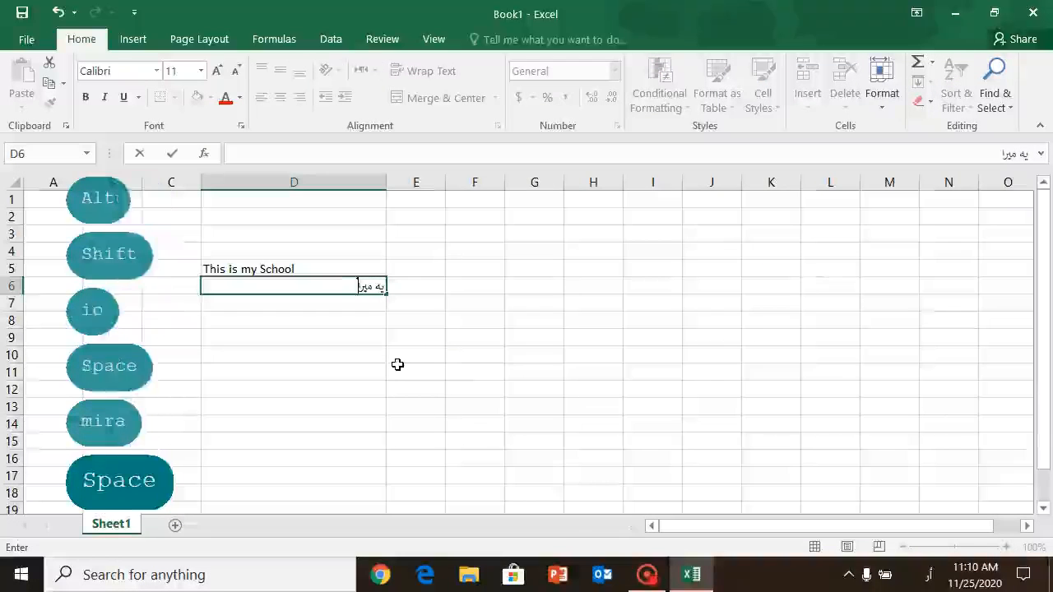
text(اسکول ہے)
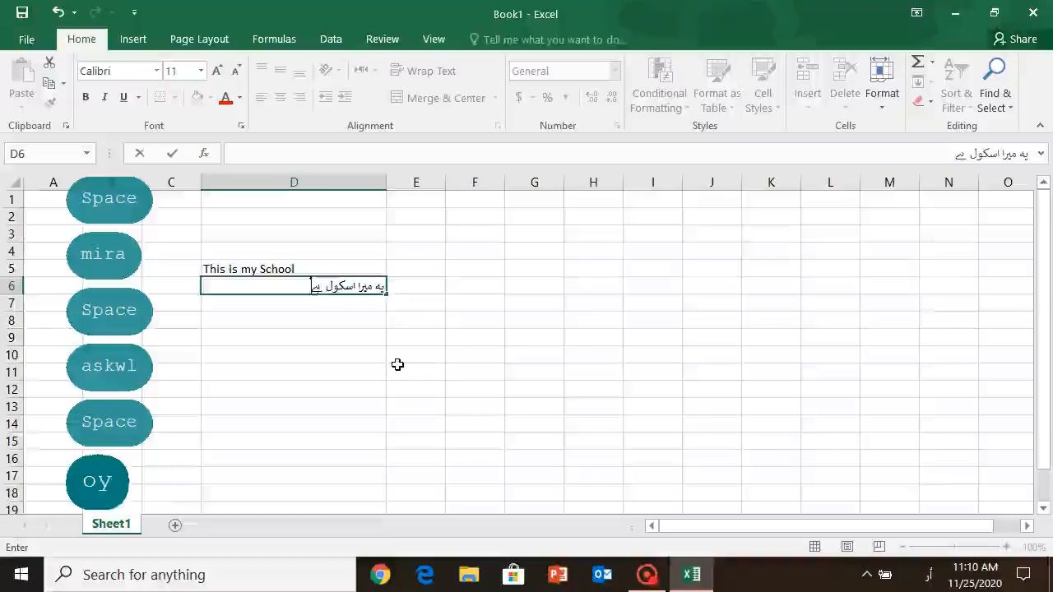
text(۔)
key(Return)
key(Up)
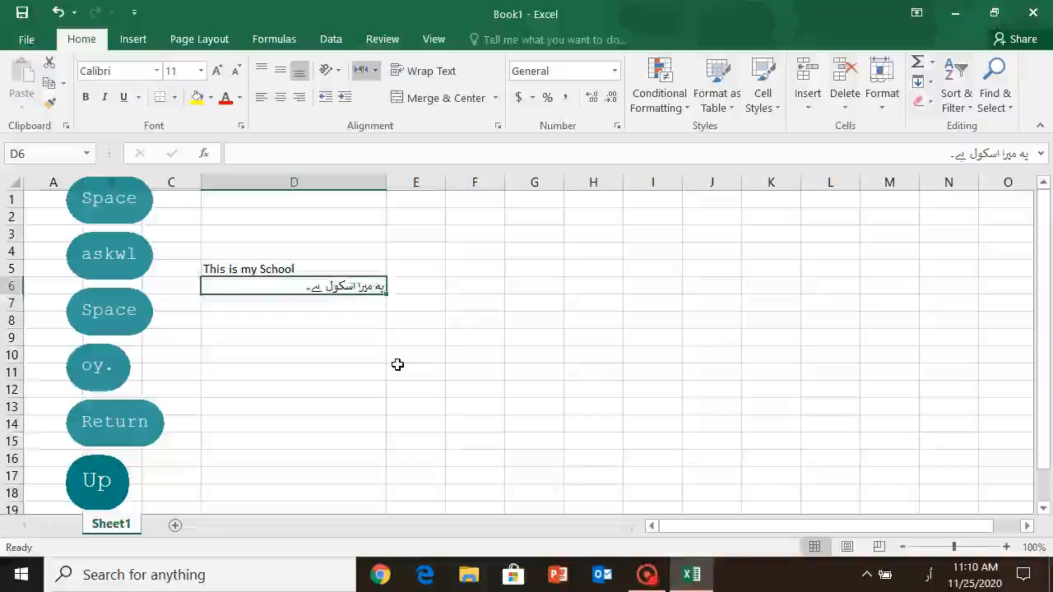
key(Up)
key(Up)
key(Down)
key(Down)
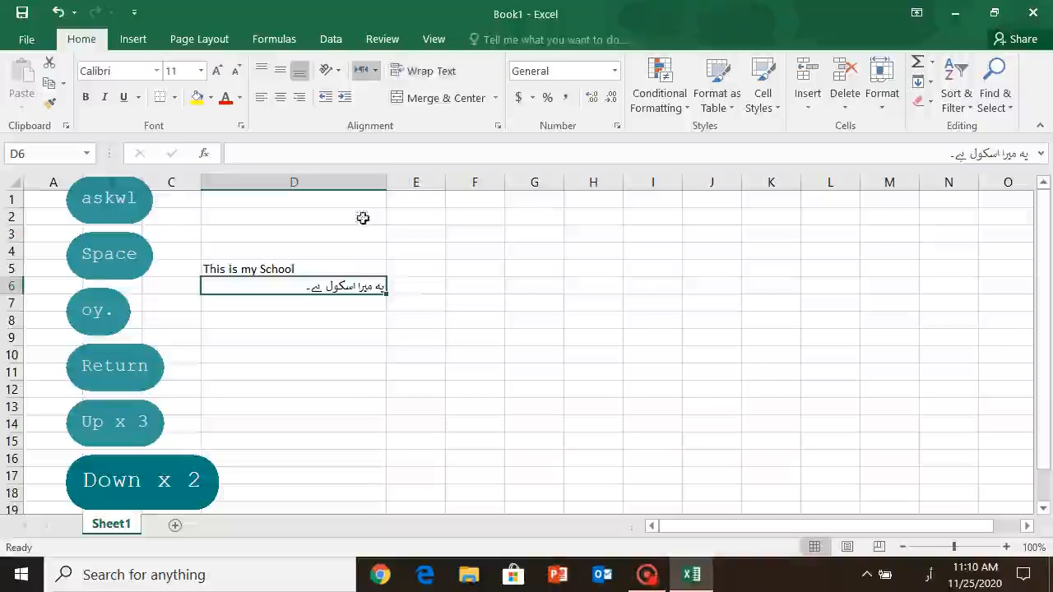
Step: Narrow column D until it closely fits the English and Urdu sentences in D5 and D6
click(306, 321)
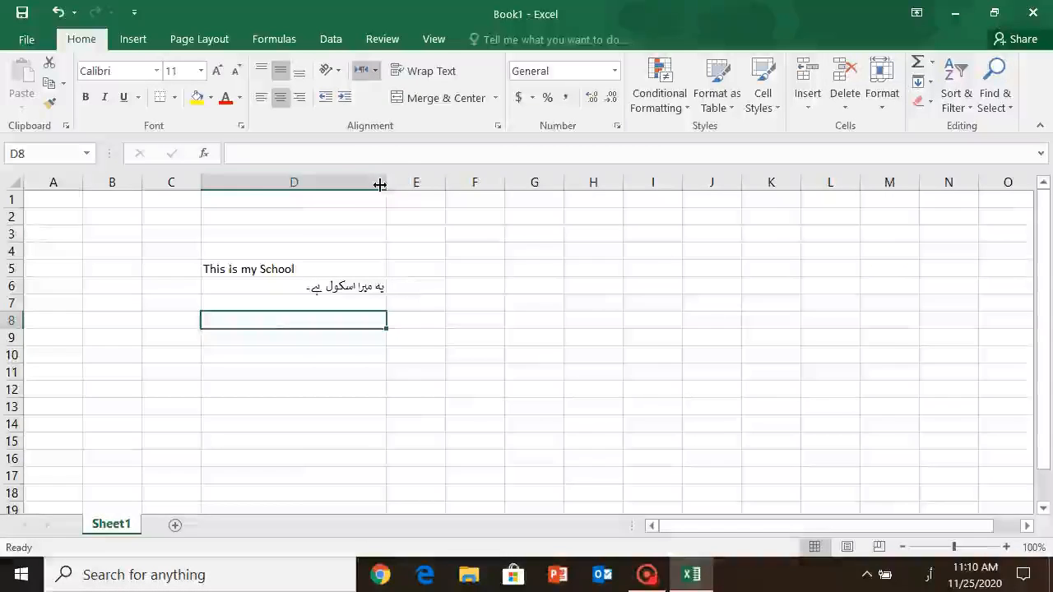
drag(386, 183, 304, 182)
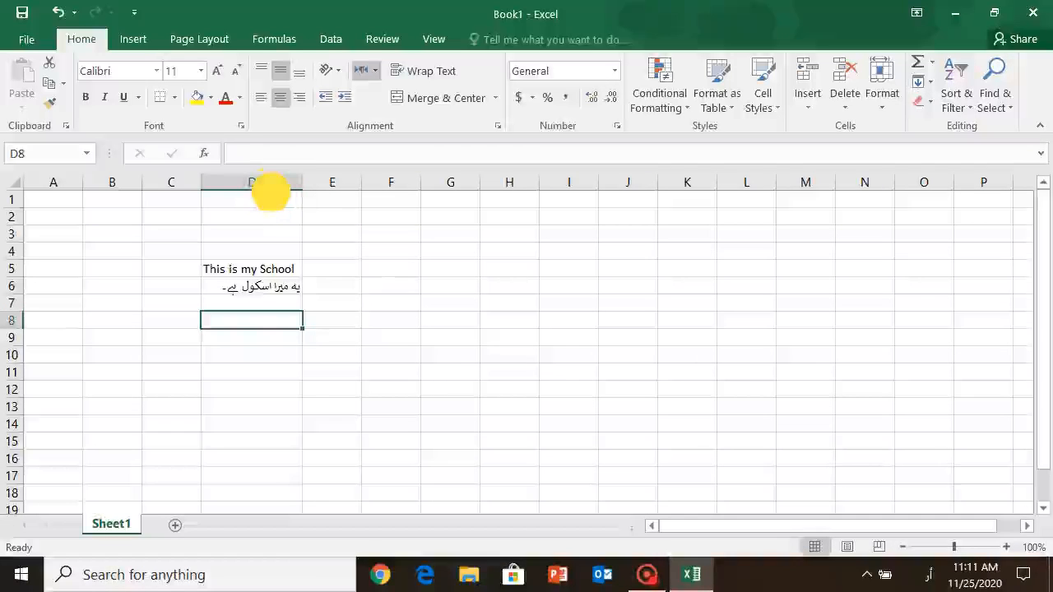
Step: Switch the keyboard language back to English and enter "This is my school" in cell E10
double_click(338, 369)
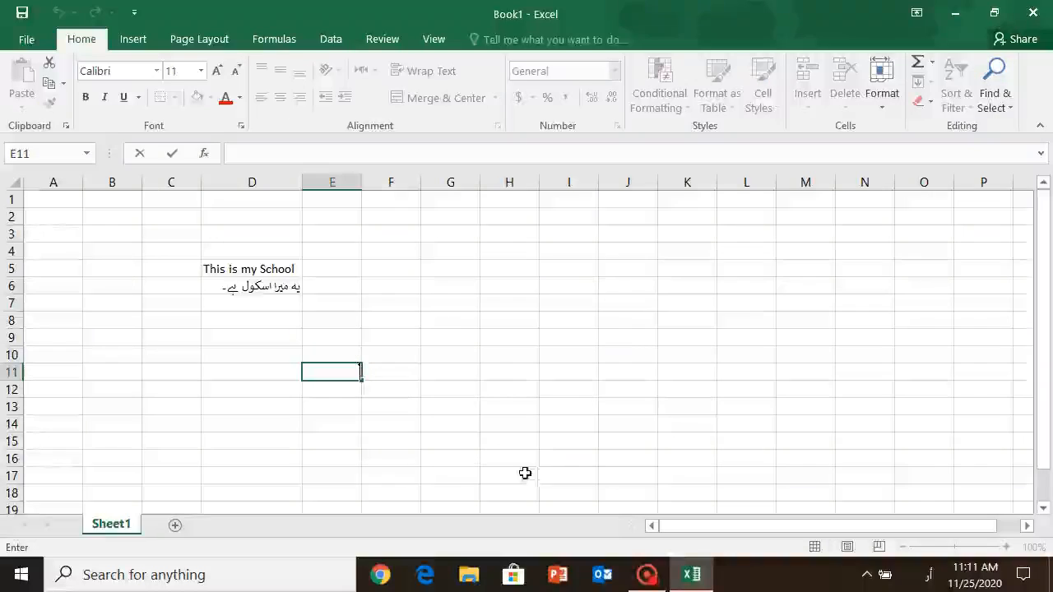
key(Up)
key(Caps_Lock)
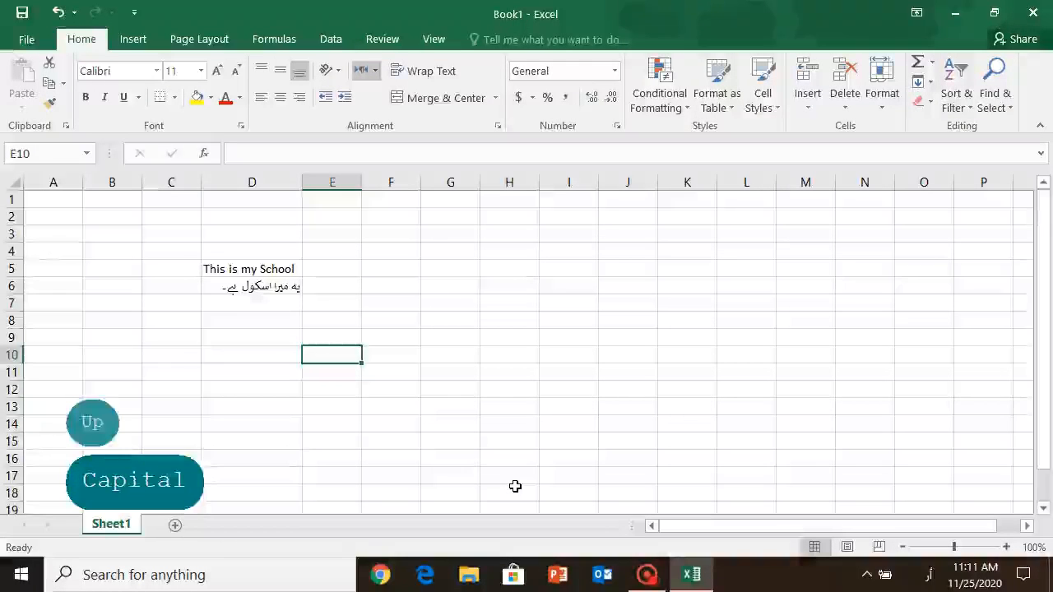
key(Caps_Lock)
text(ت)
key(BackSpace)
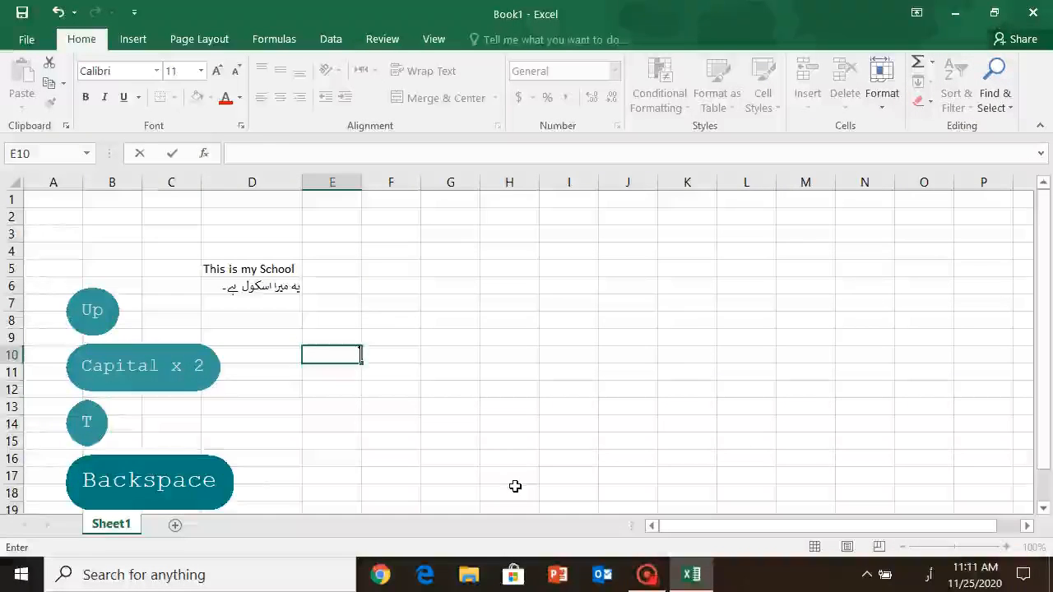
key(alt+shift)
text(This is )
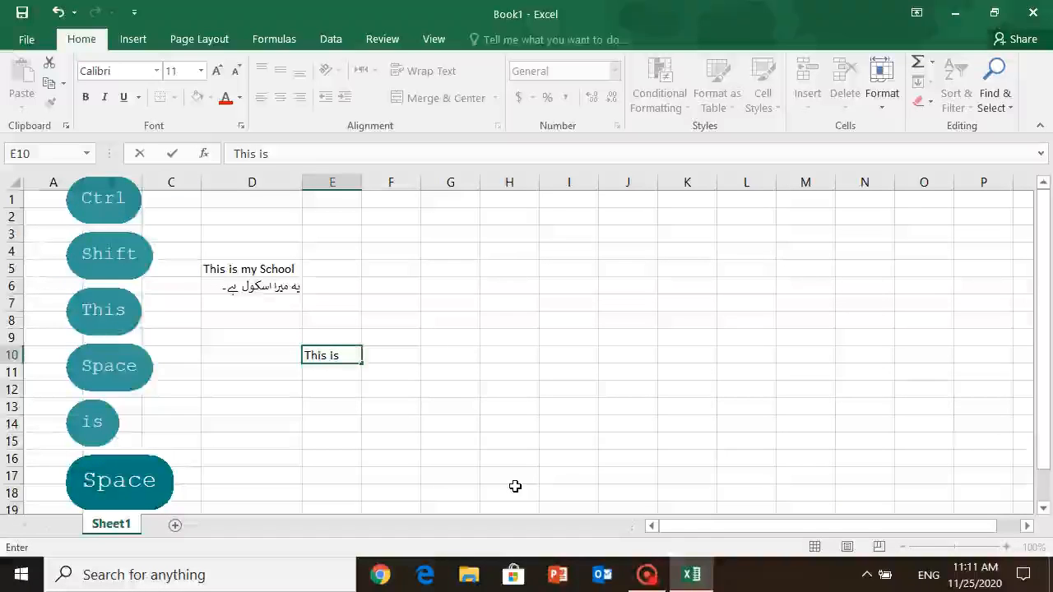
text(my school)
key(Return)
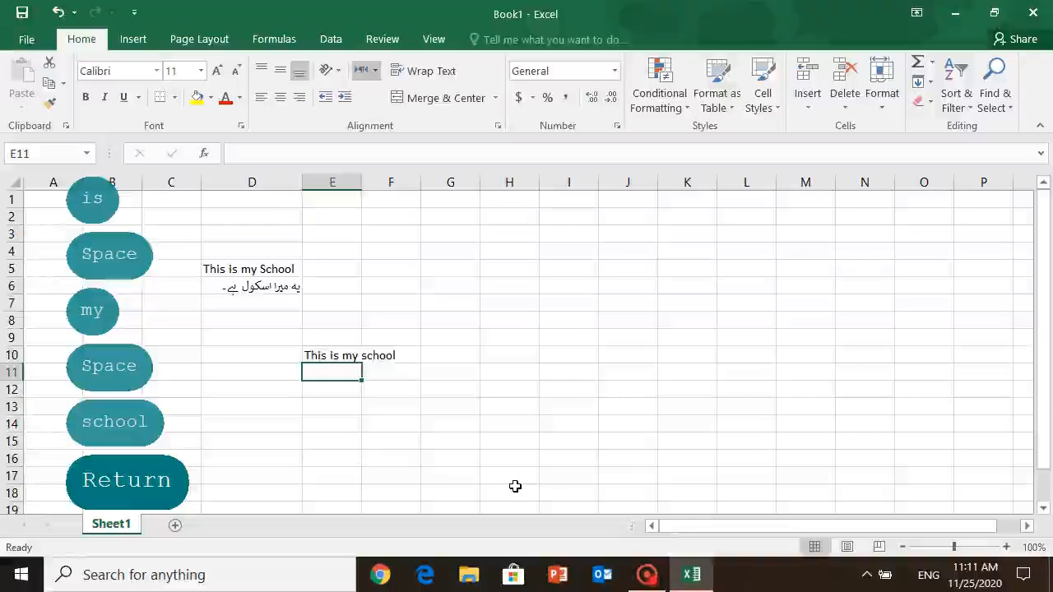
Step: Wrap the text of the sentence in cell E10
key(Down)
key(Up)
key(Down)
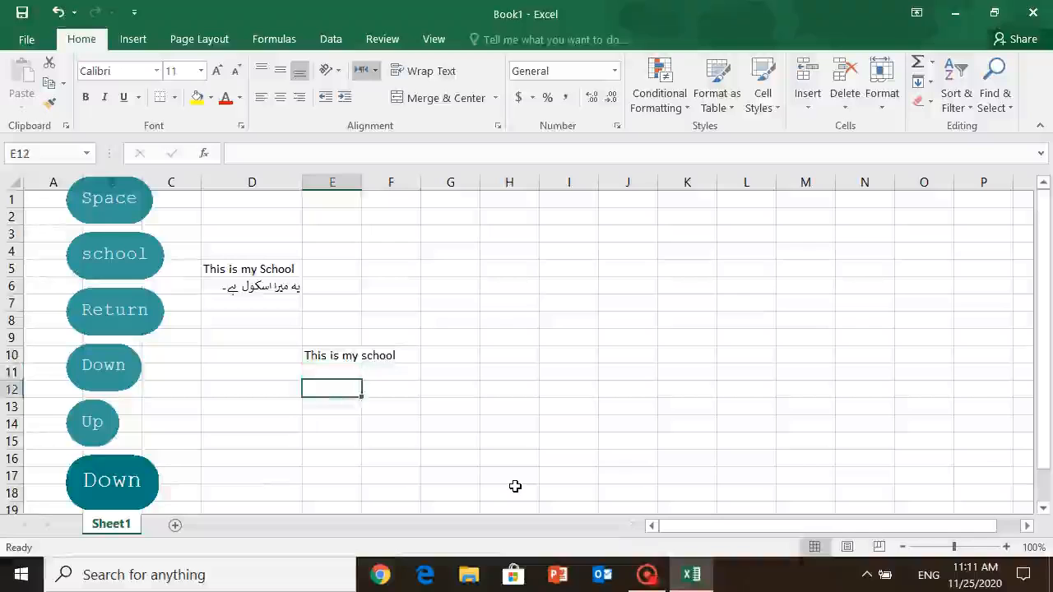
key(Up)
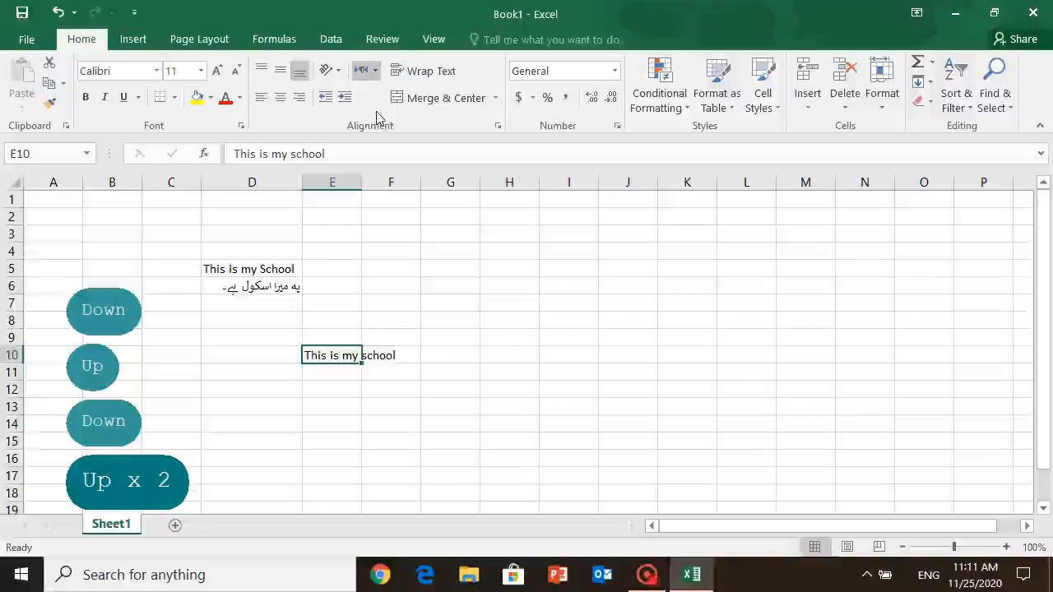
click(413, 71)
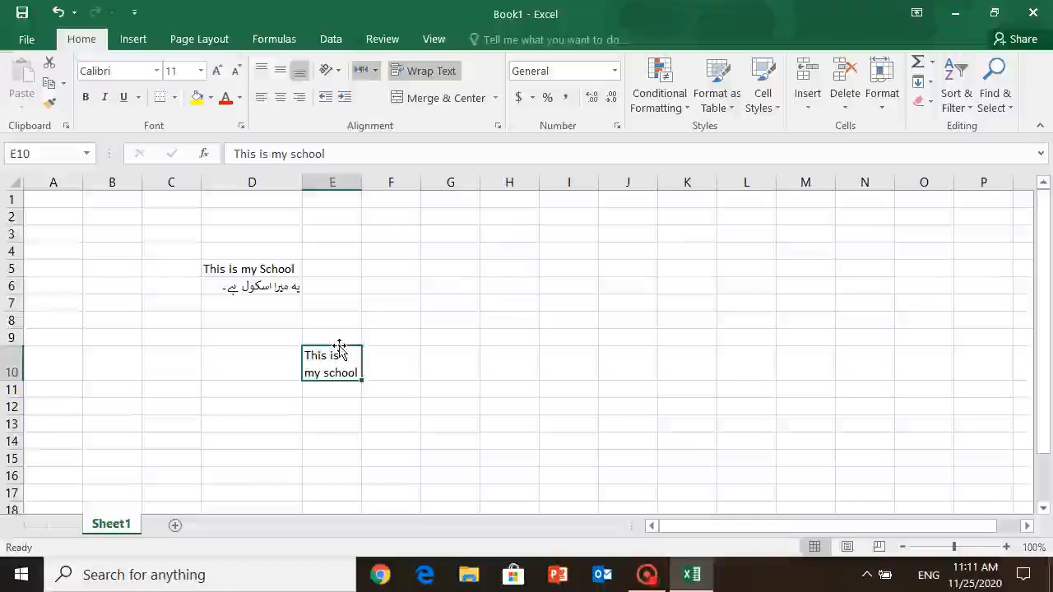
Step: Enter the sentence "The Quick brown fox jumps over the lazzy dog" in cell E13
double_click(336, 425)
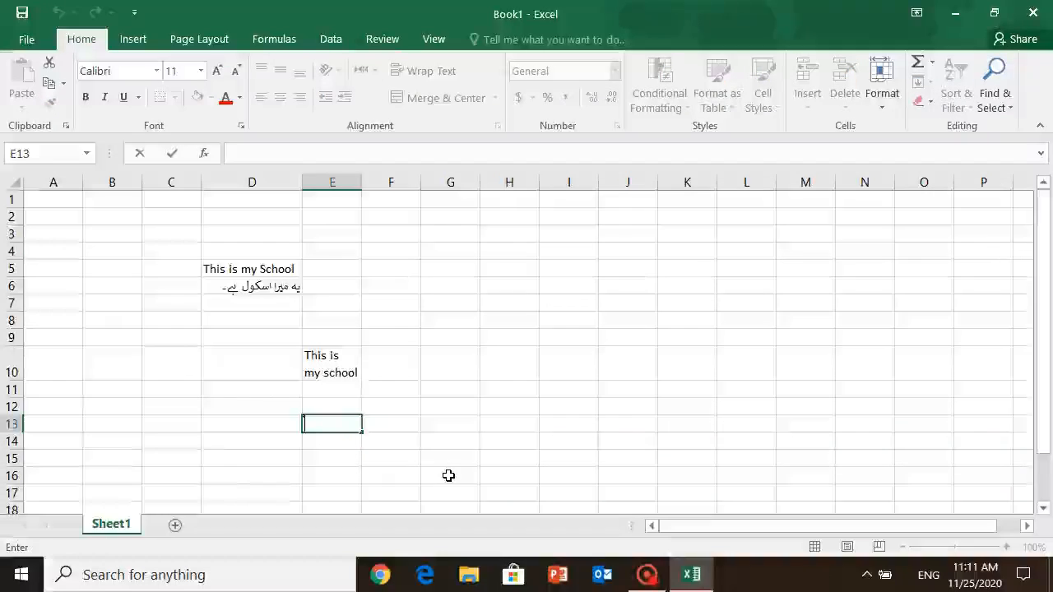
key(BackSpace)
text(Th)
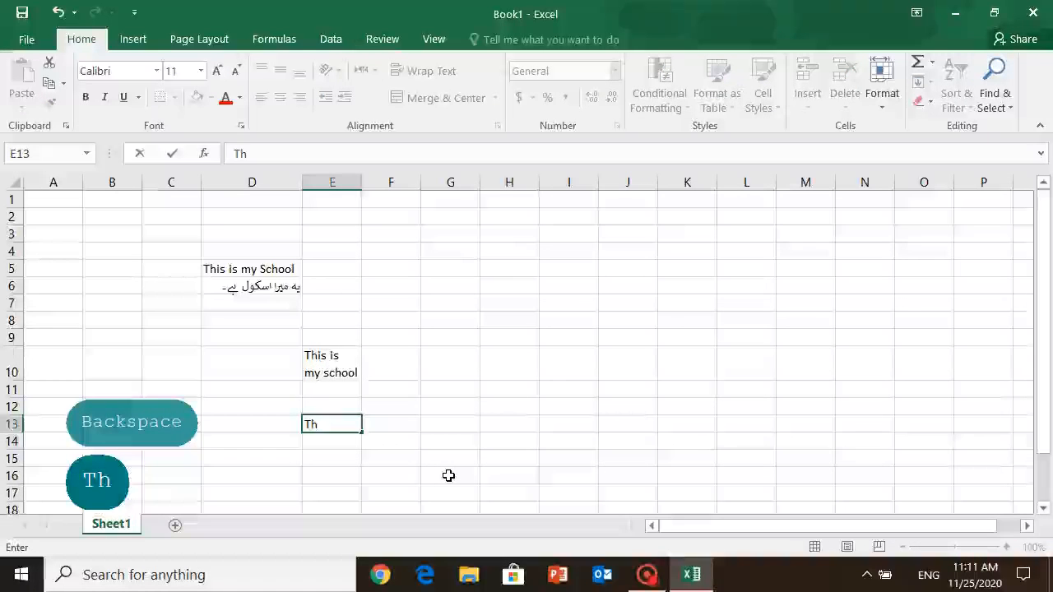
text(e Quick b)
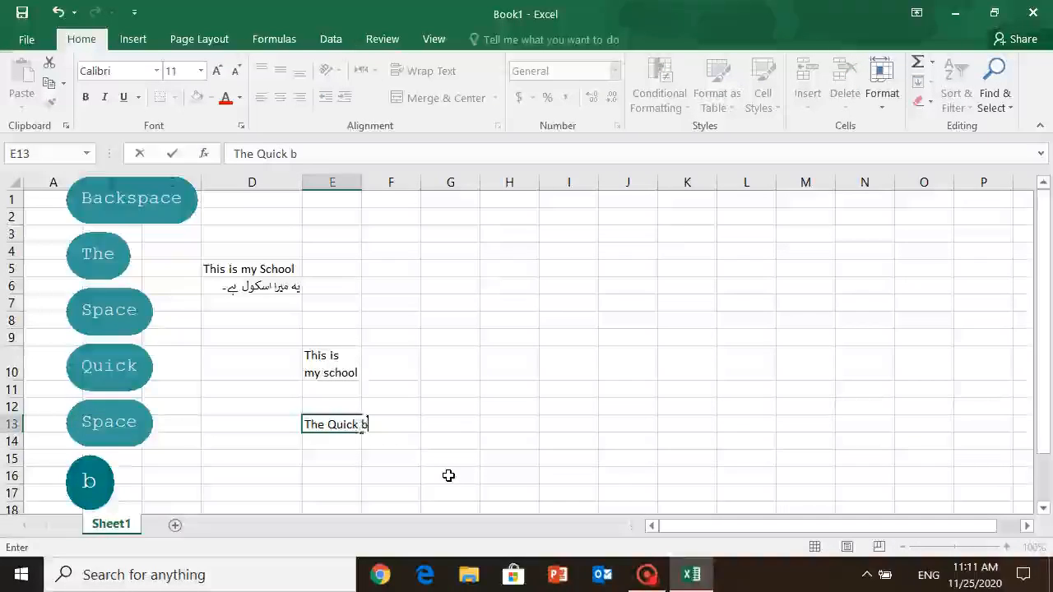
text(rown fo)
key(BackSpace)
text(fox)
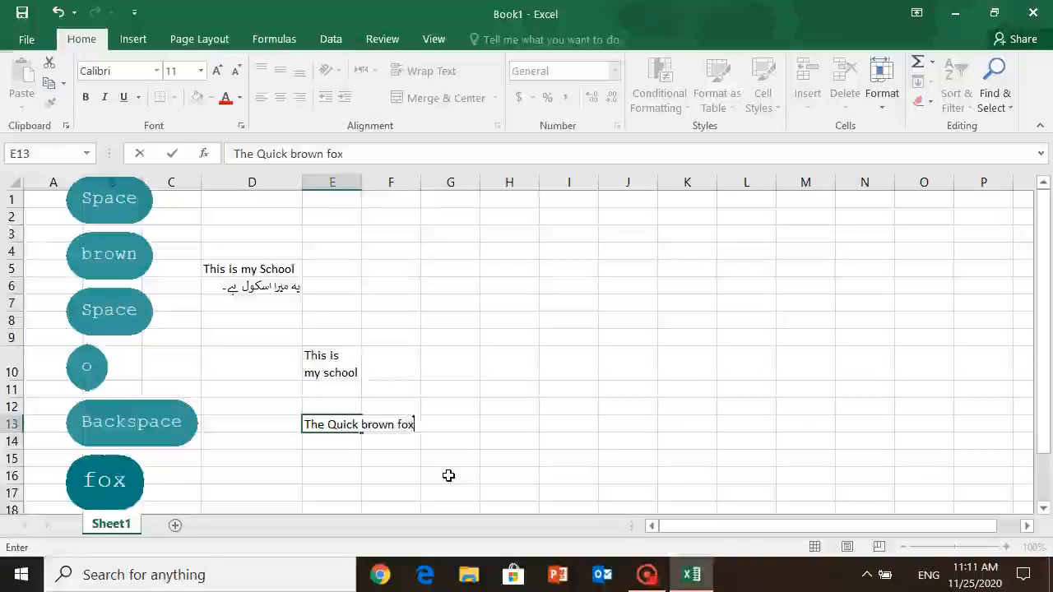
text( jumps over )
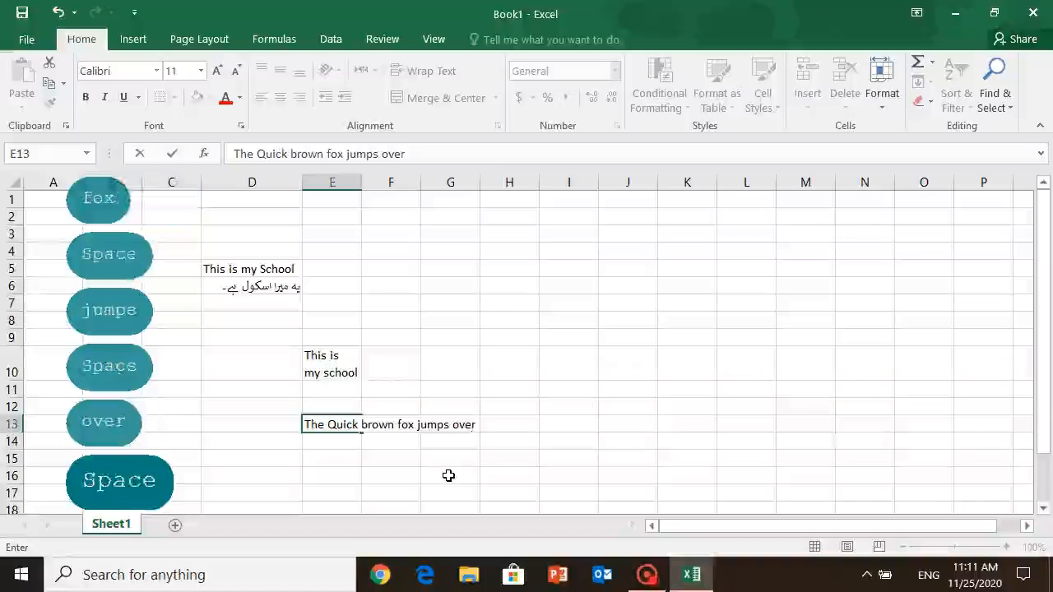
text(the lazzy d)
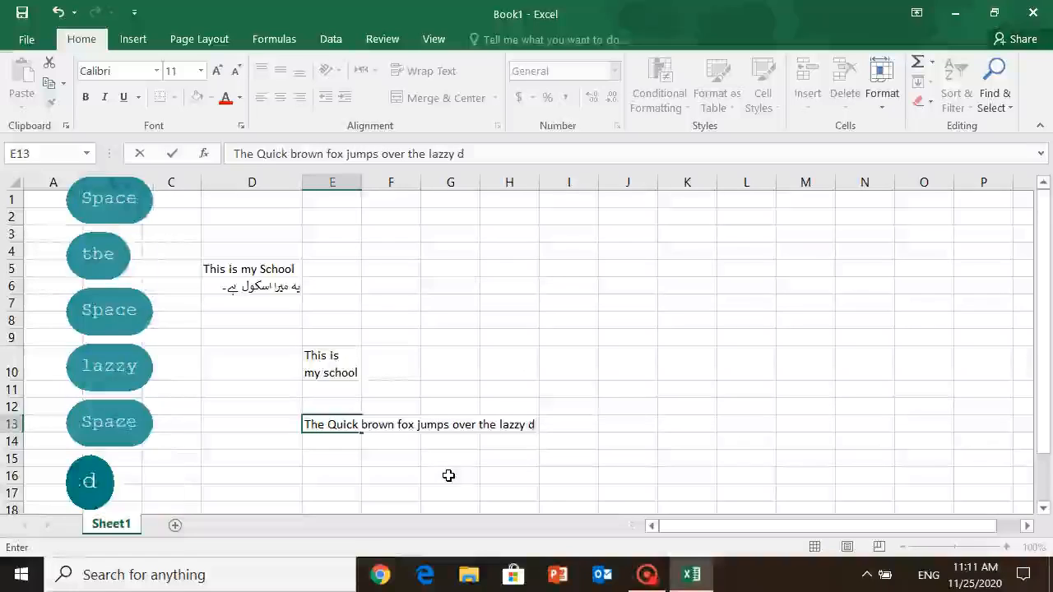
text(og)
key(Return)
Step: Wrap the text of the long sentence in cell E13
key(Up)
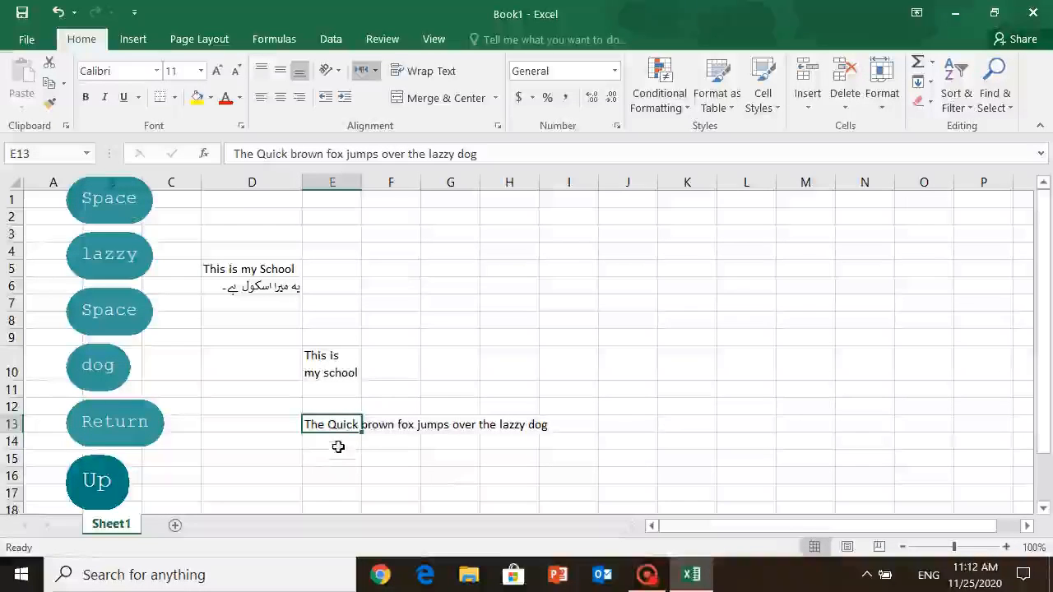
click(436, 71)
key(Down)
key(Down)
key(Down)
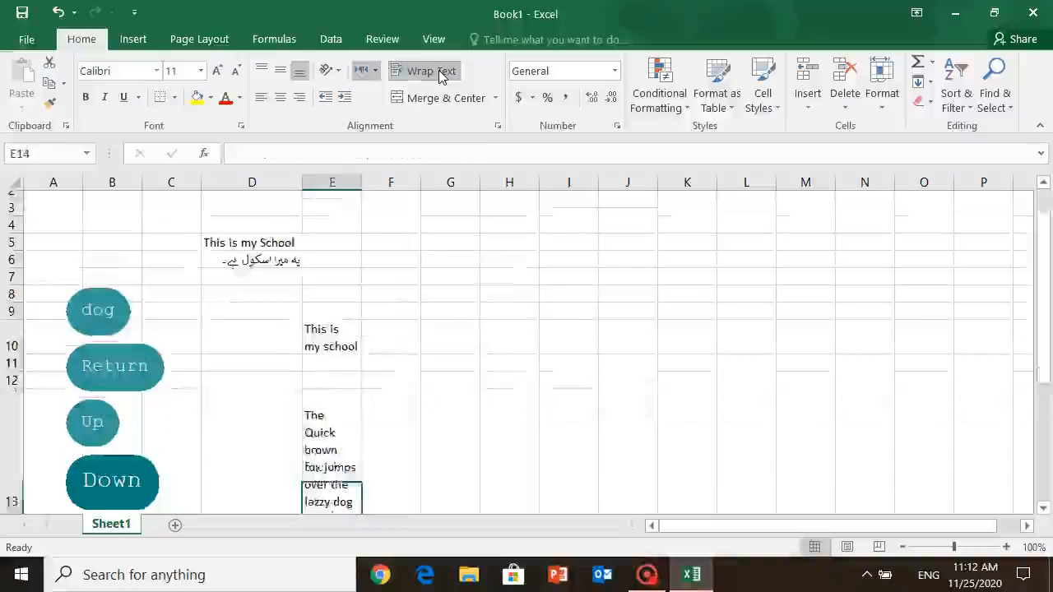
key(Up)
key(Up)
key(Up)
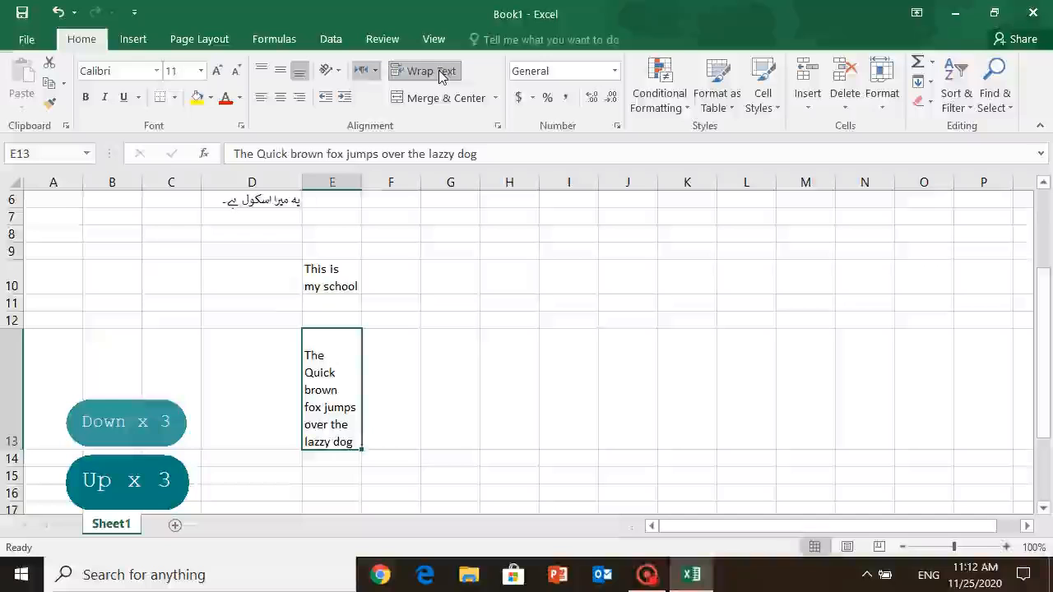
key(Up)
key(Up)
key(Up)
key(Up)
key(Up)
key(Up)
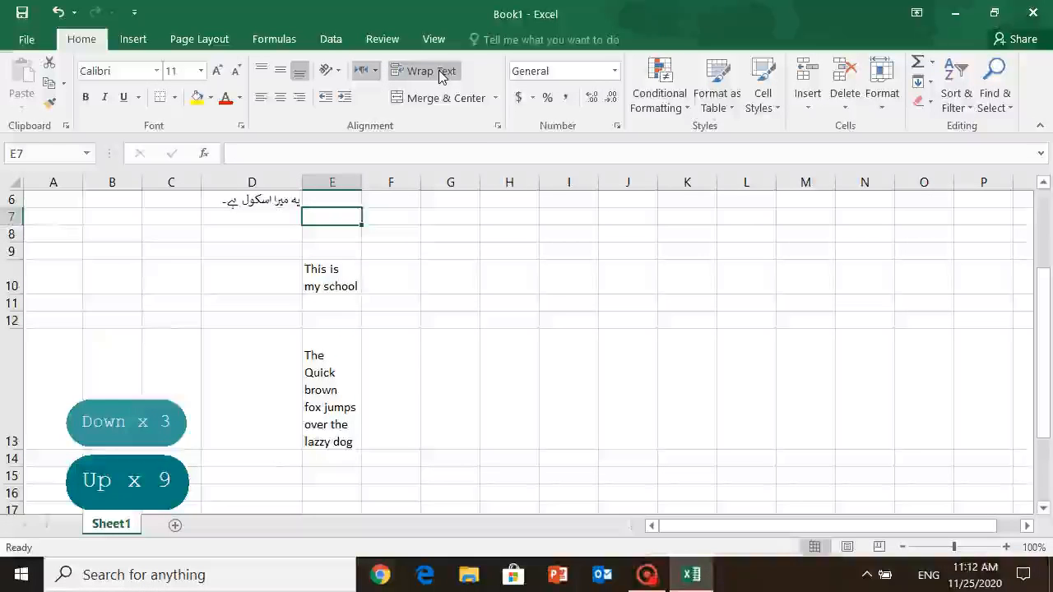
key(Down)
key(Down)
key(Down)
key(Down)
key(Up)
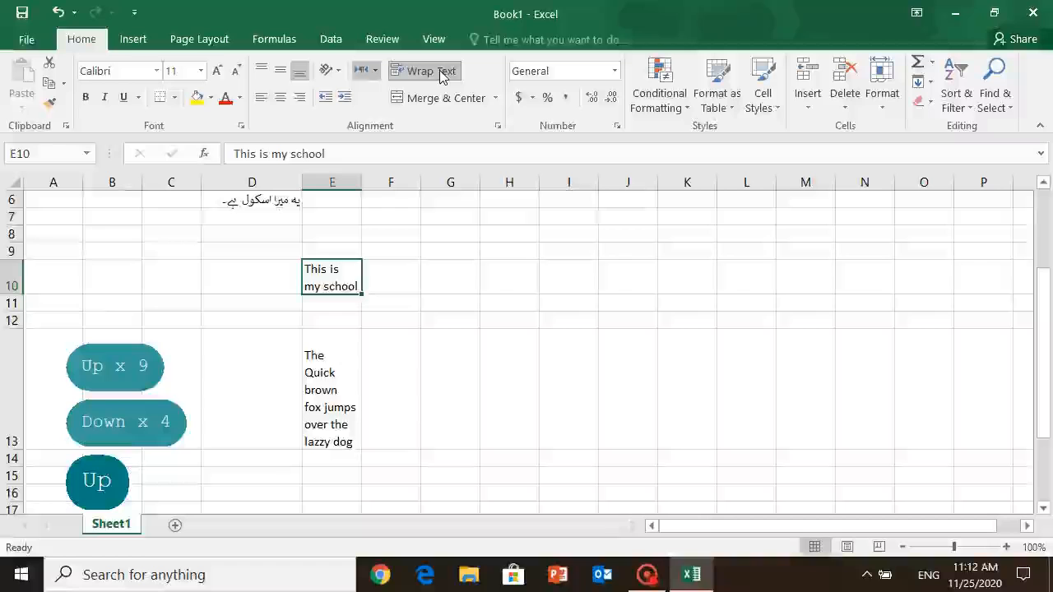
key(Up)
key(Up)
key(Up)
key(Up)
key(Up)
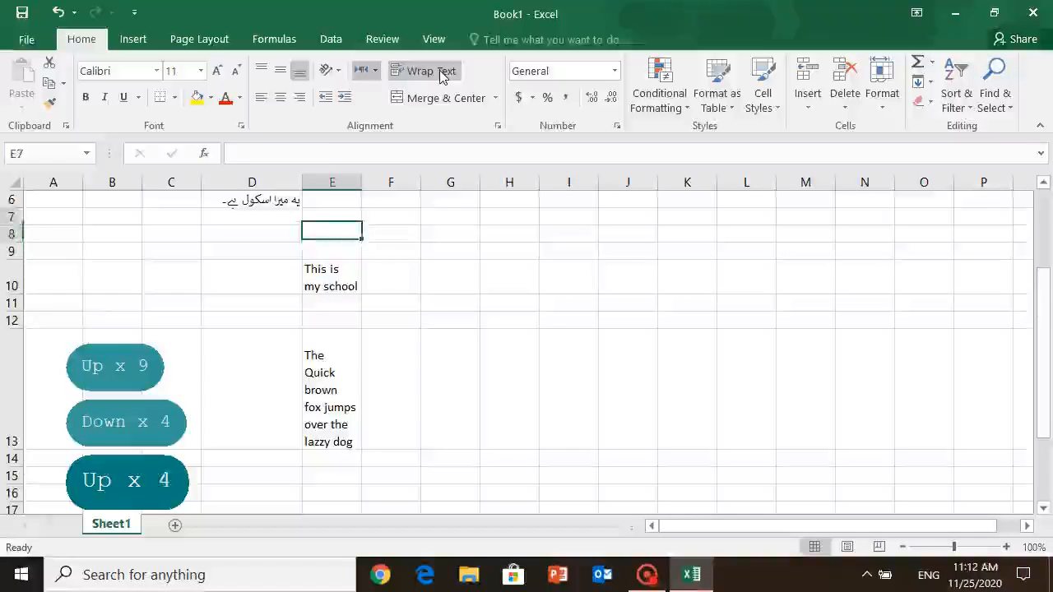
key(Down)
key(Down)
key(Down)
key(Down)
key(Down)
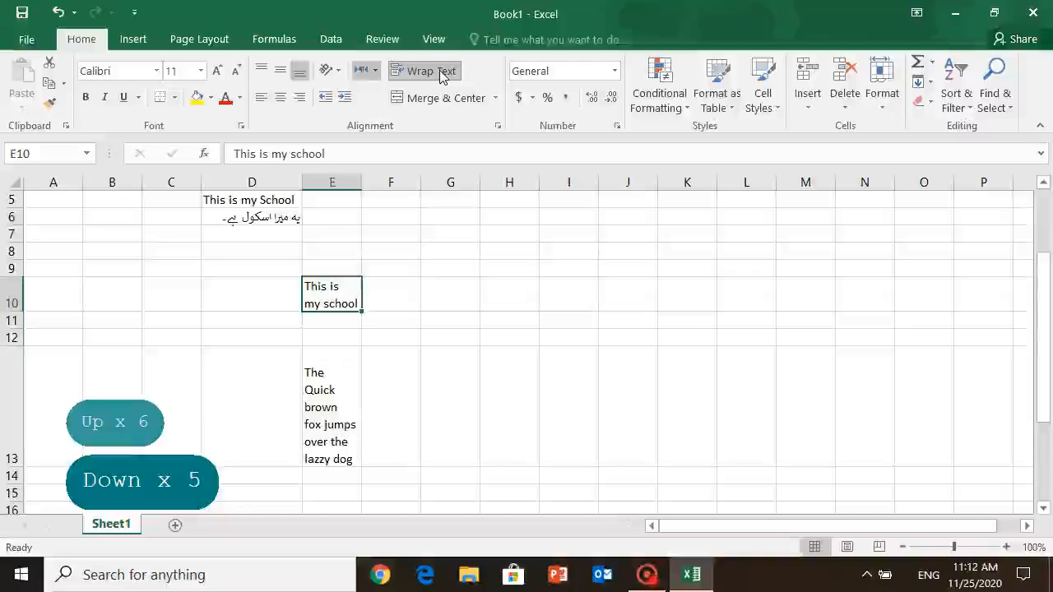
key(shift)
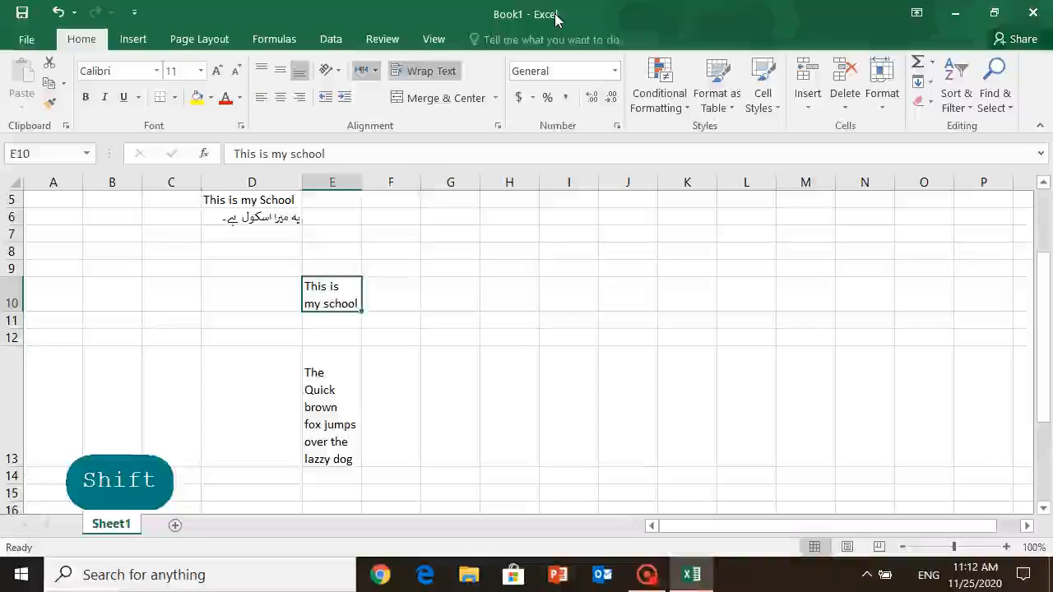
key(shift+Right)
key(shift+Right)
key(shift+Right)
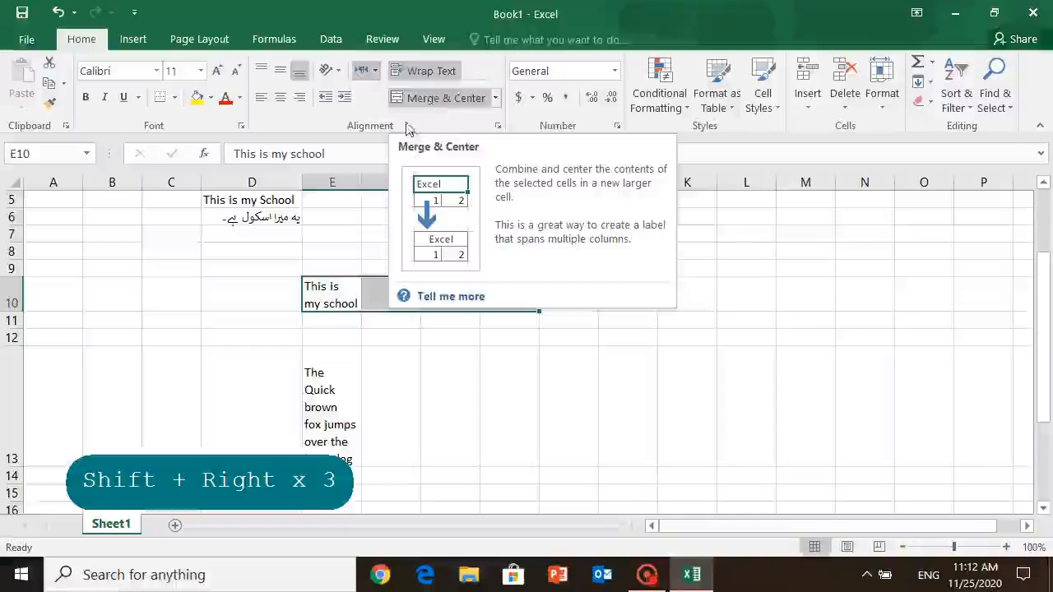
double_click(336, 301)
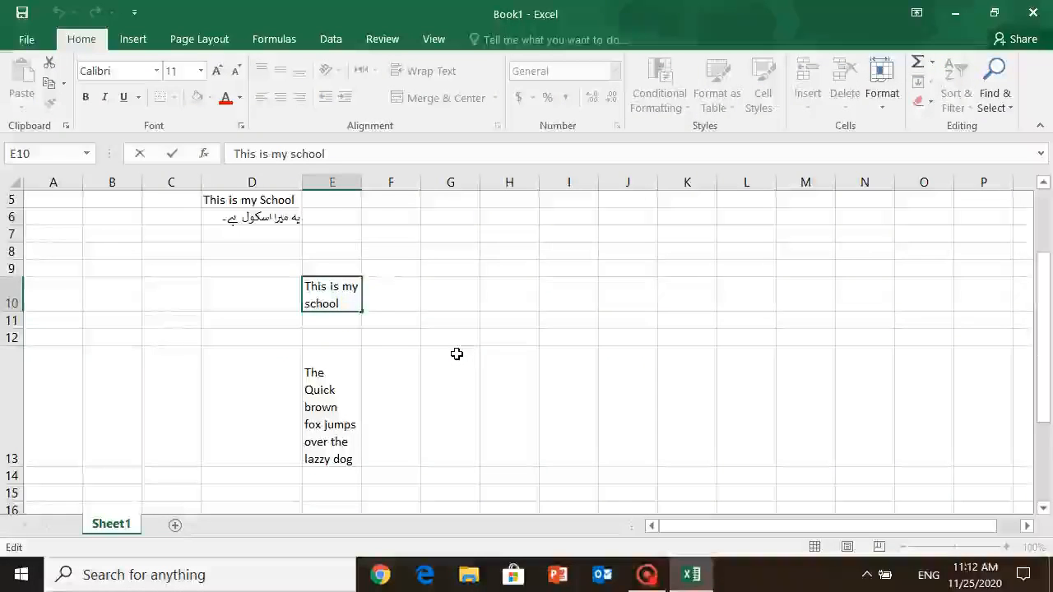
key(Return)
Step: Merge cells E10 through I10 into one cell and center the sentence across it
key(Up)
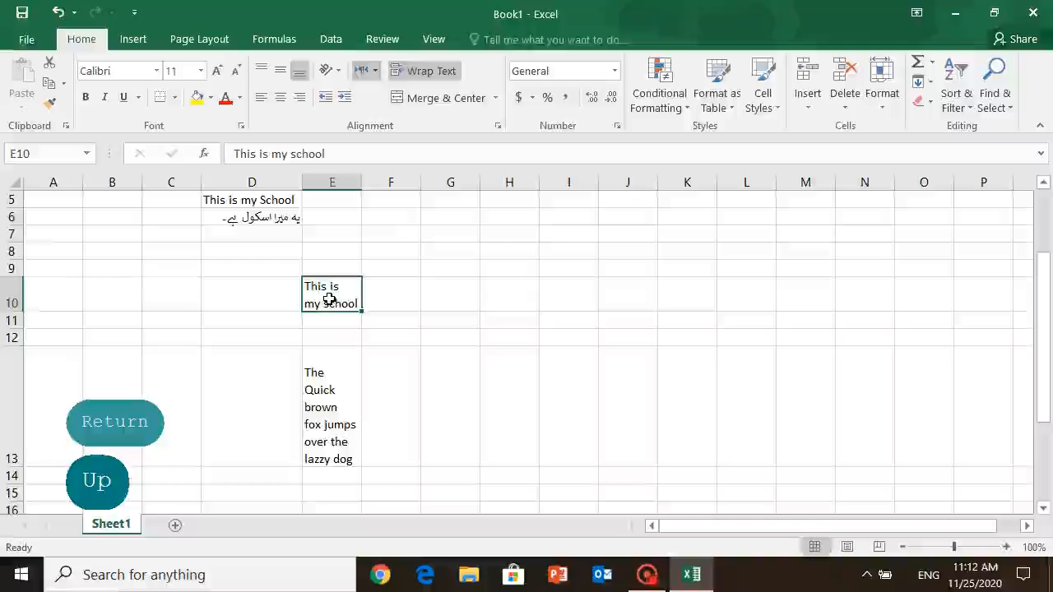
drag(329, 300, 581, 292)
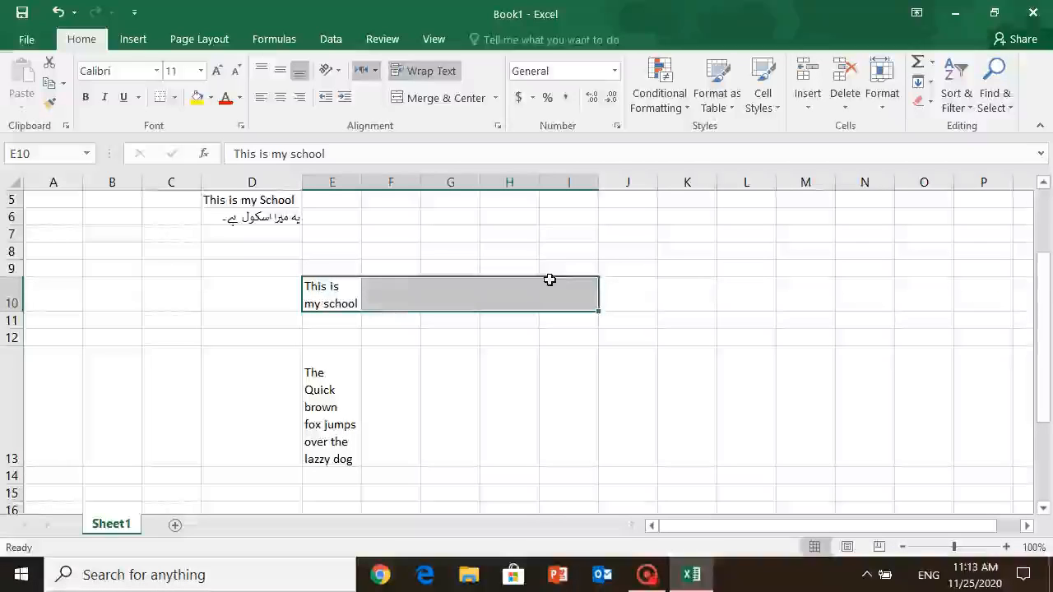
click(439, 100)
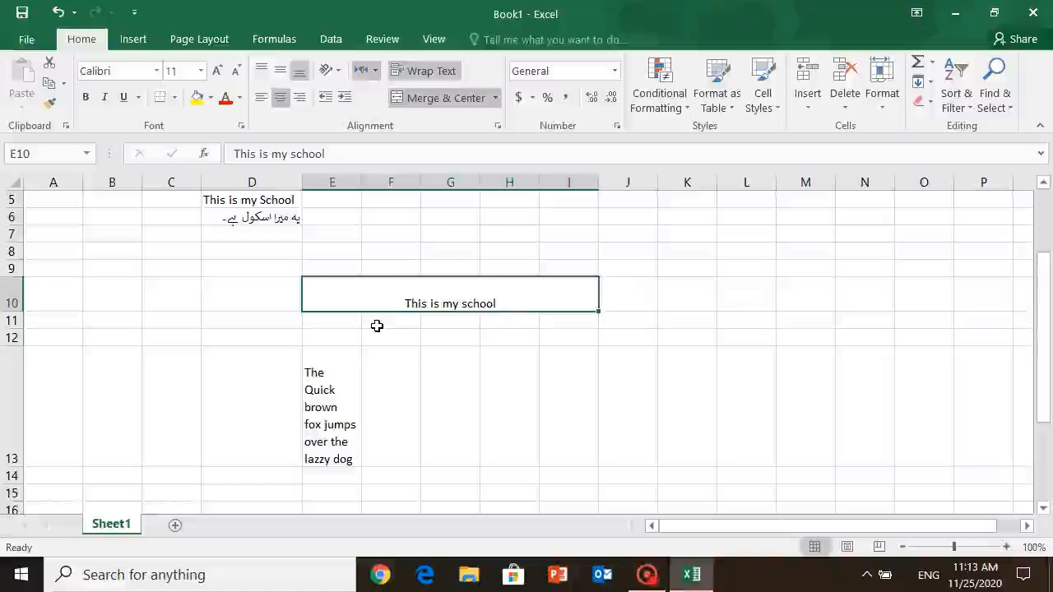
click(334, 338)
key(Left)
key(Up)
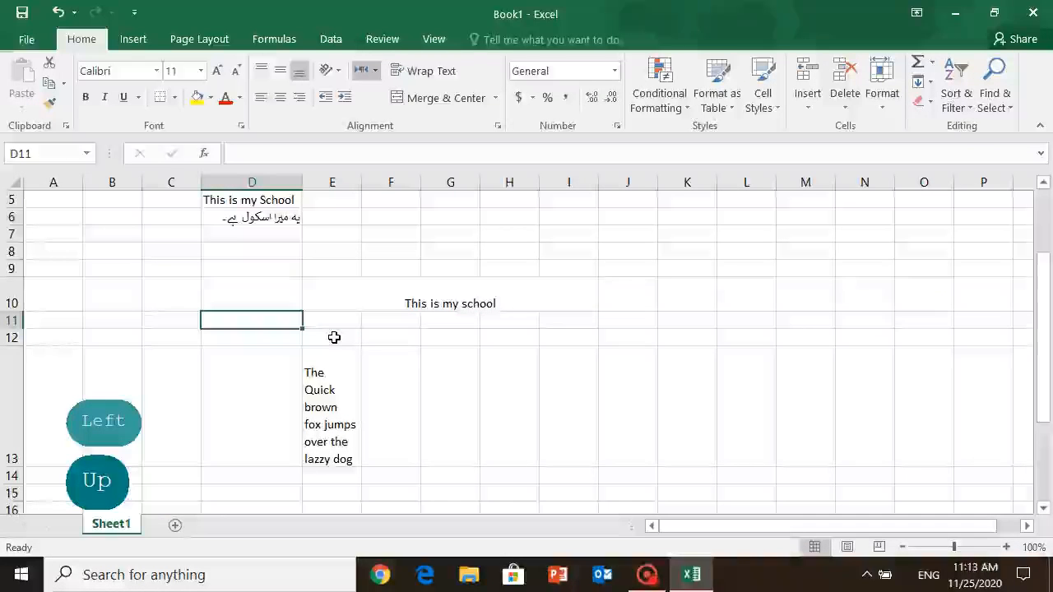
key(Left)
key(Up)
key(Up)
key(Up)
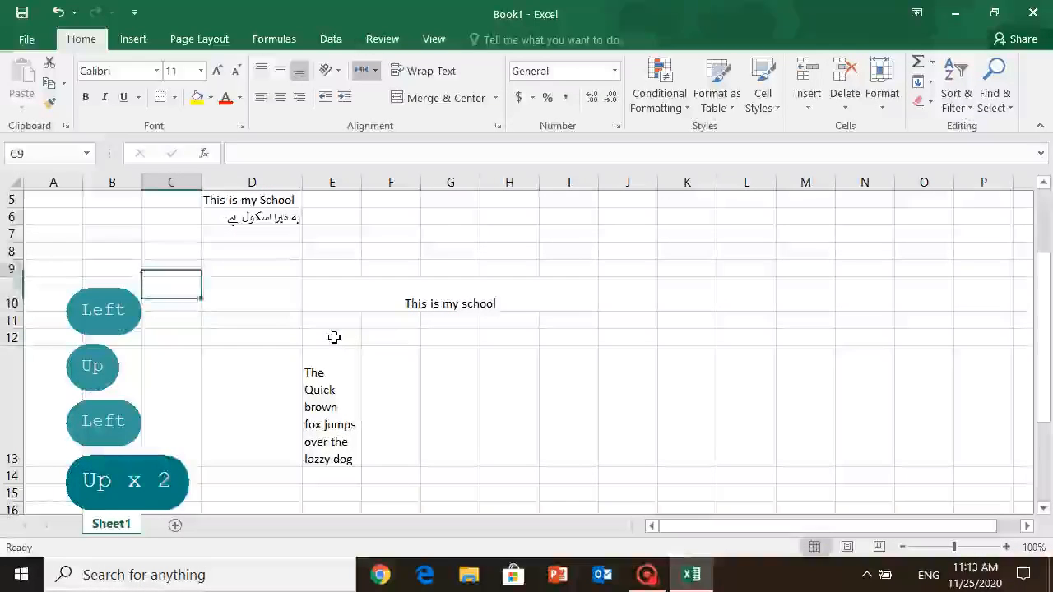
key(Right)
key(Right)
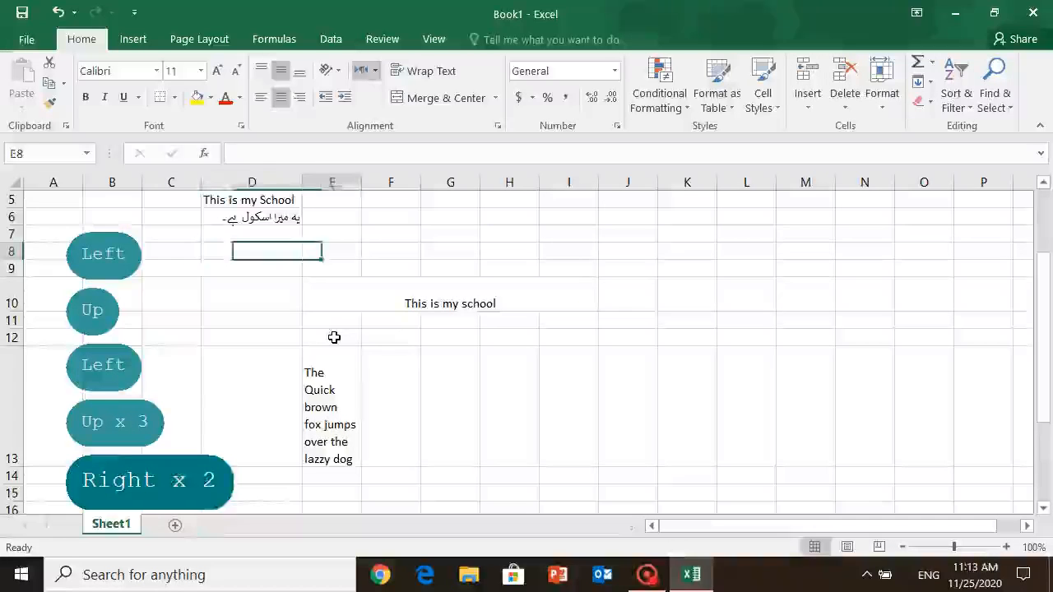
key(Right)
key(Right)
key(Right)
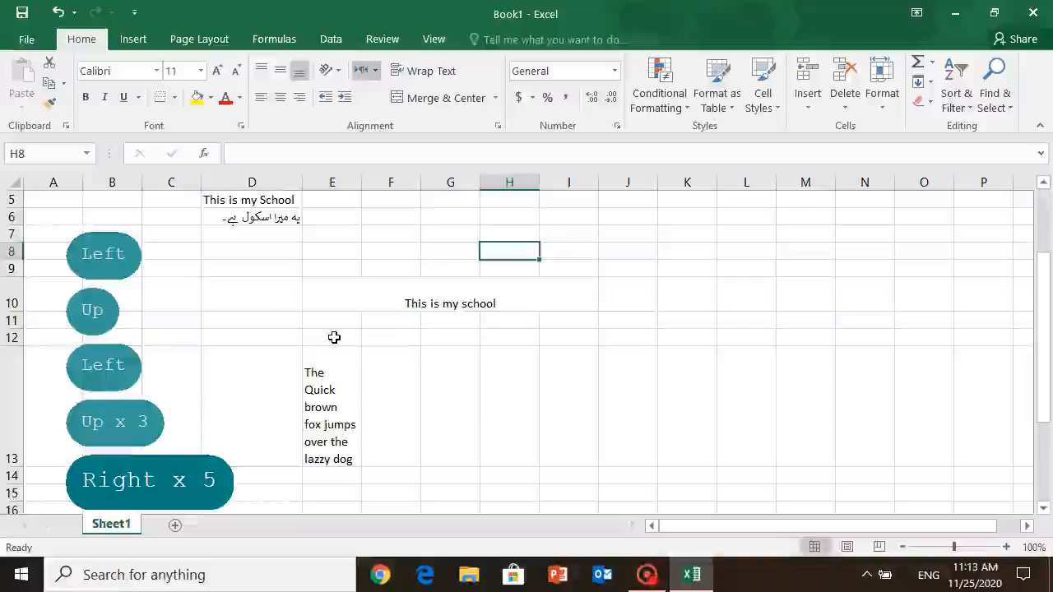
key(Right)
key(Right)
key(Down)
key(Down)
key(Down)
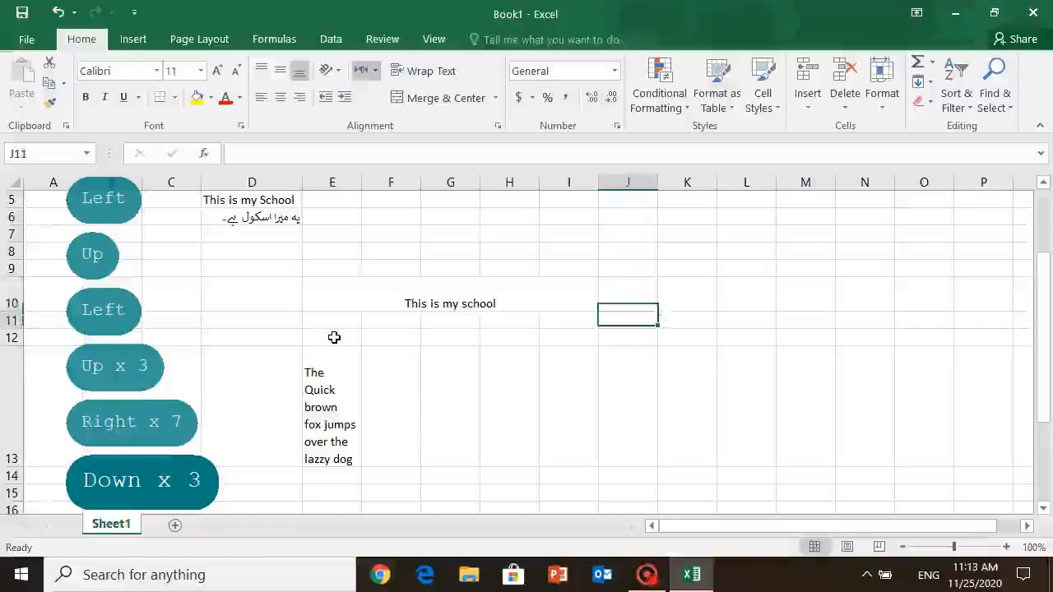
key(Left)
key(Left)
key(Down)
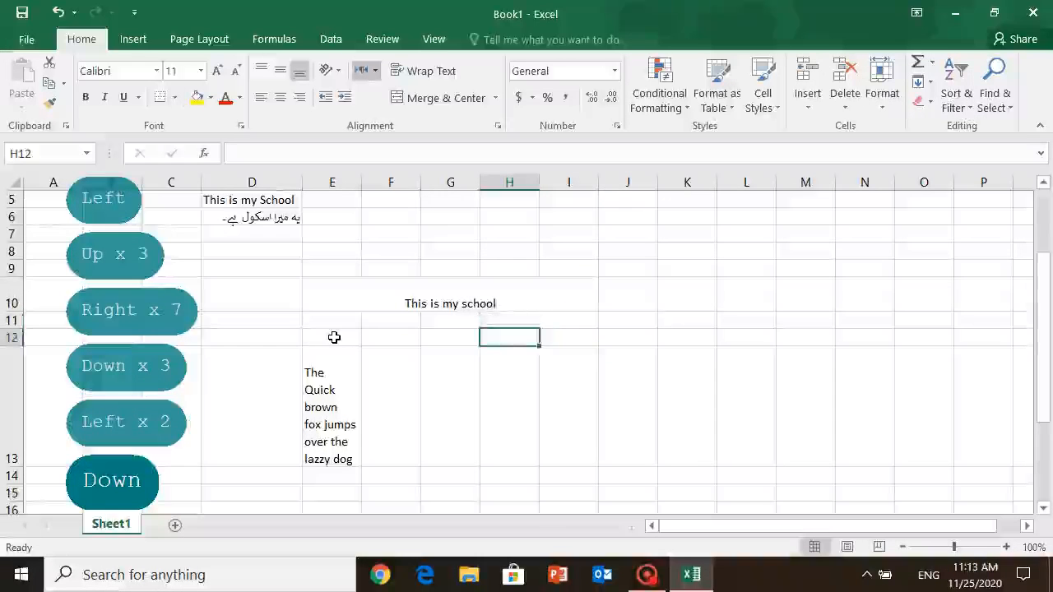
key(Left)
key(Up)
key(Left)
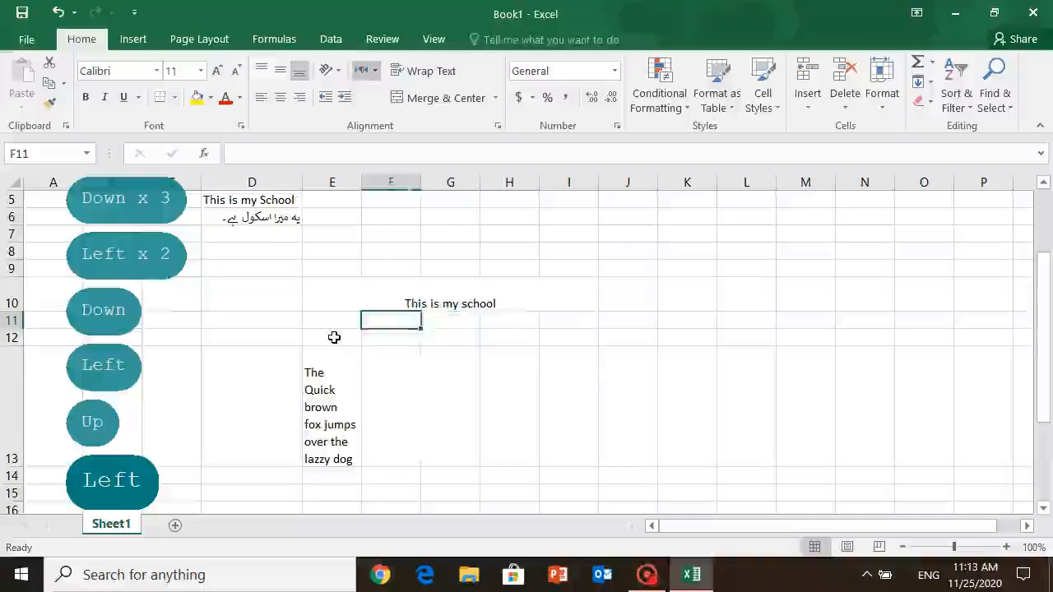
key(Down)
key(Left)
key(Up)
key(Left)
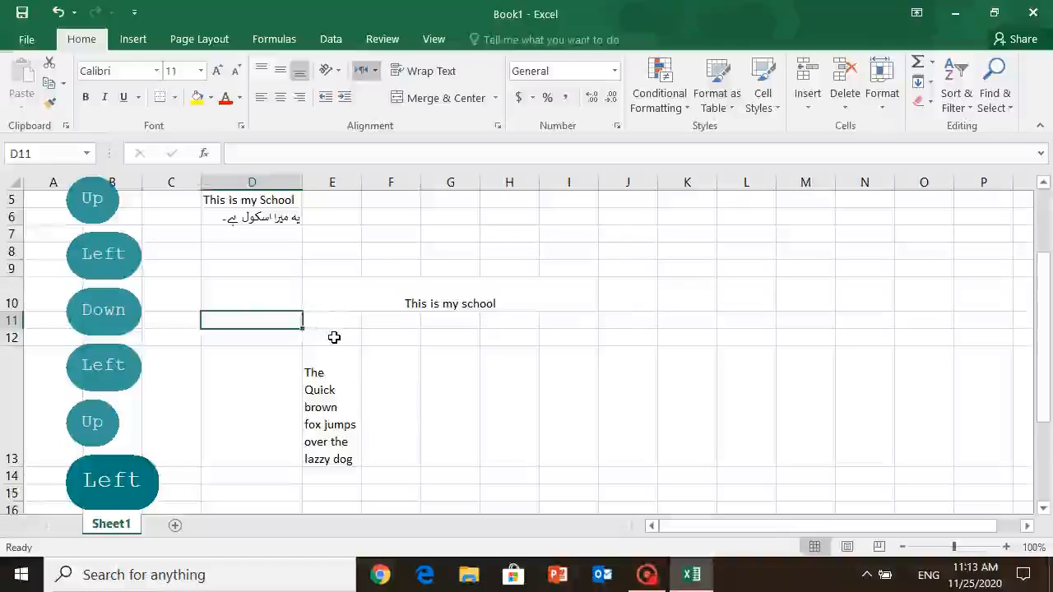
key(Down)
key(Left)
key(Up)
key(Left)
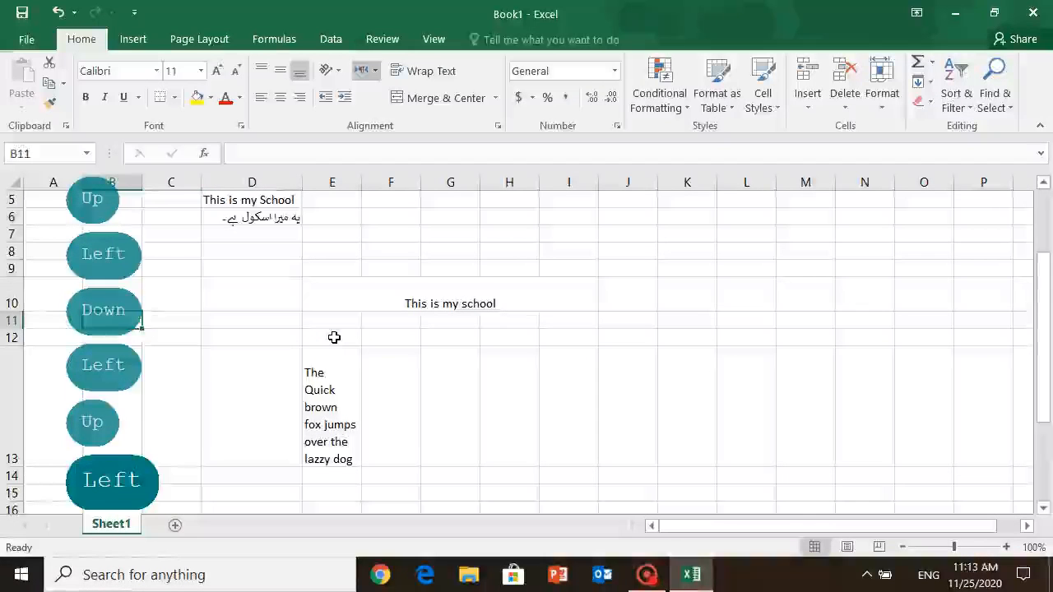
key(Down)
key(Left)
key(Up)
key(Up)
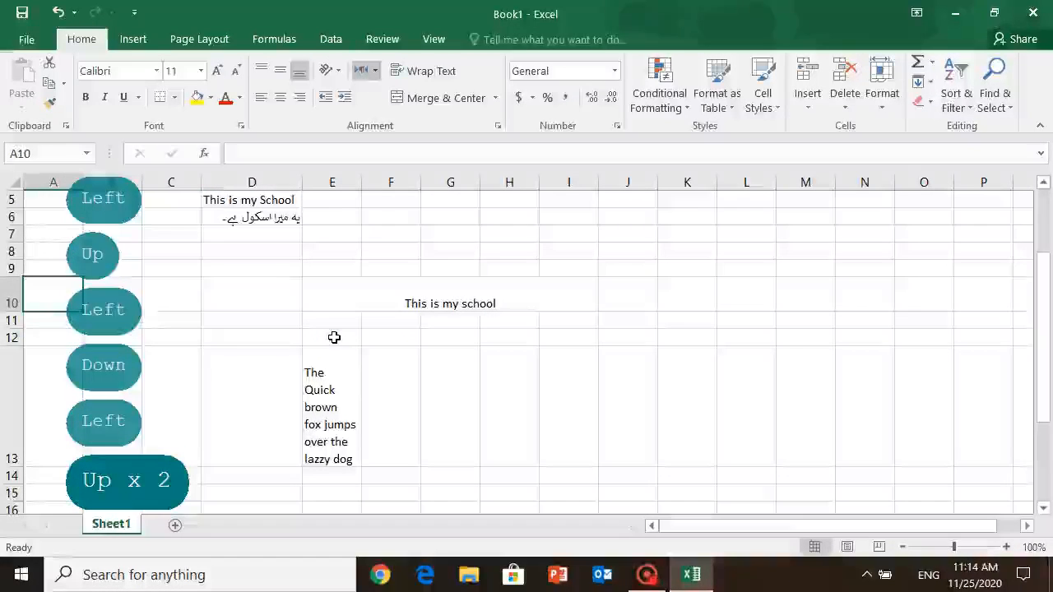